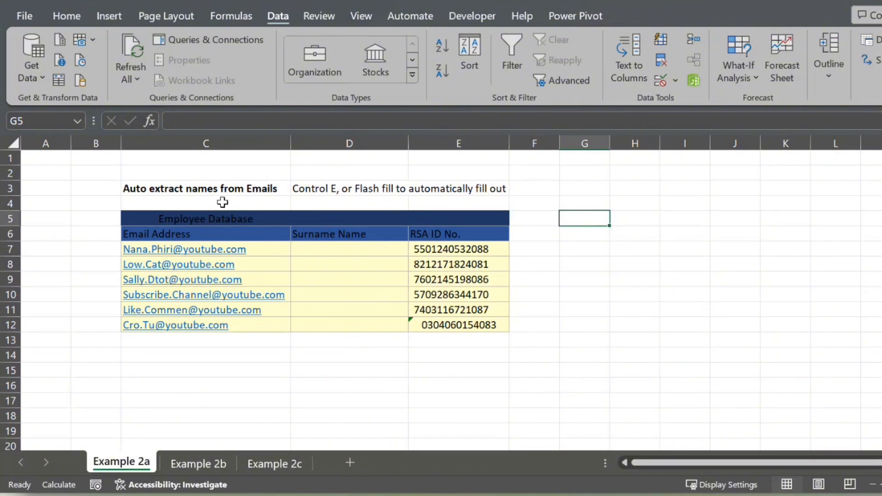
Enter the first employee's full name in D7, as written in the adjacent email address
{"action": "left_click", "coordinate": [262, 250]}
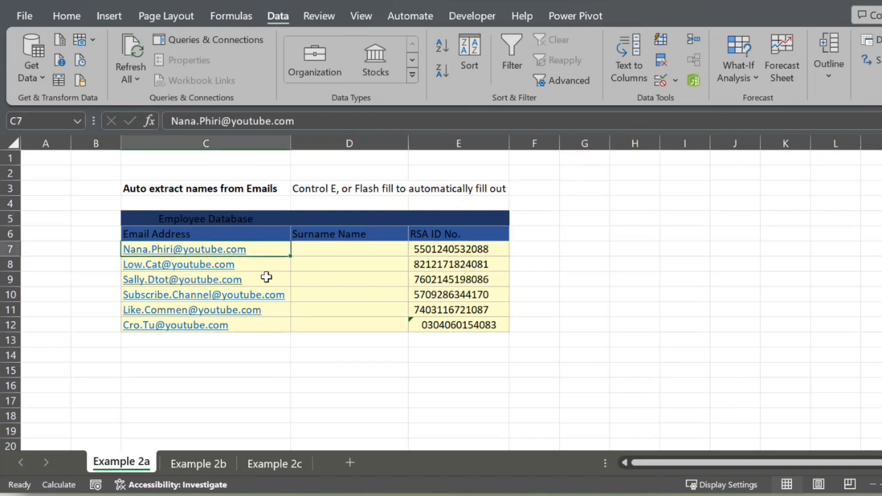
{"action": "left_click", "coordinate": [268, 265]}
{"action": "left_click", "coordinate": [275, 280]}
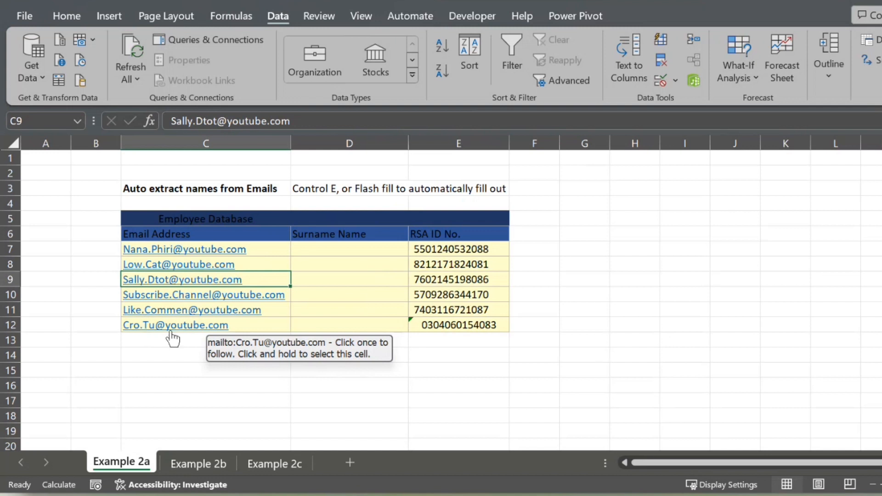
{"action": "left_click", "coordinate": [337, 248]}
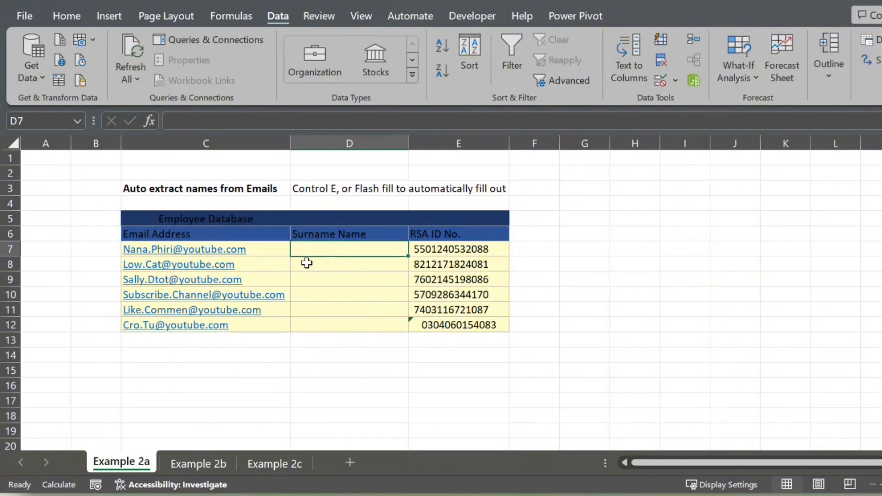
{"action": "key", "text": "Caps_Lock"}
{"action": "type", "text": "Nana "}
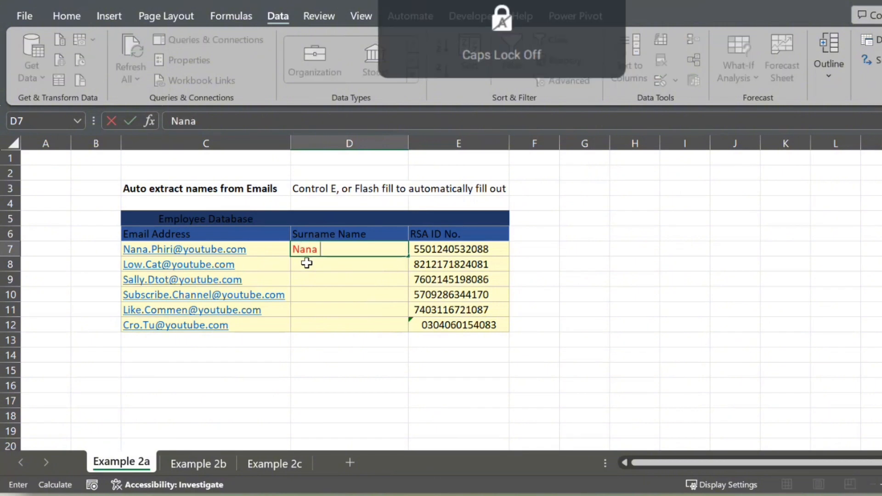
{"action": "type", "text": "Phiri"}
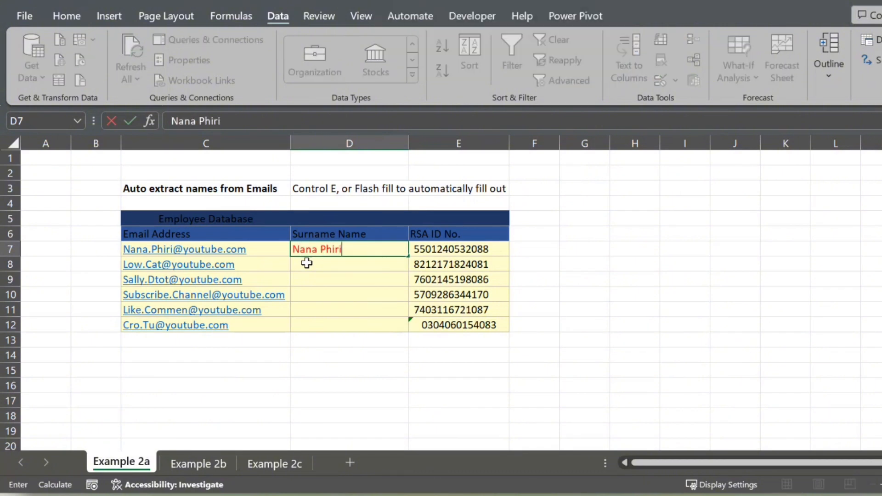
{"action": "key", "text": "Return"}
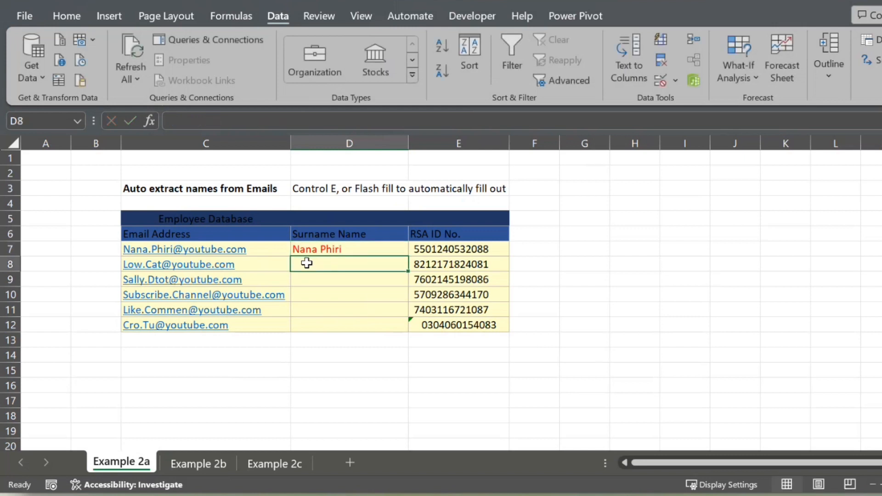
Try Flash Fill from D8 for the remaining employee names, and undo the fill
{"action": "left_click", "coordinate": [372, 250]}
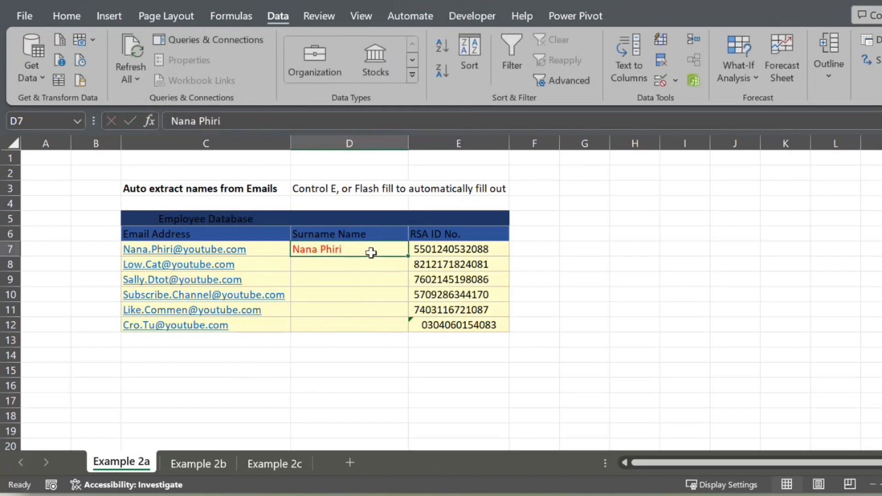
{"action": "left_click", "coordinate": [312, 267]}
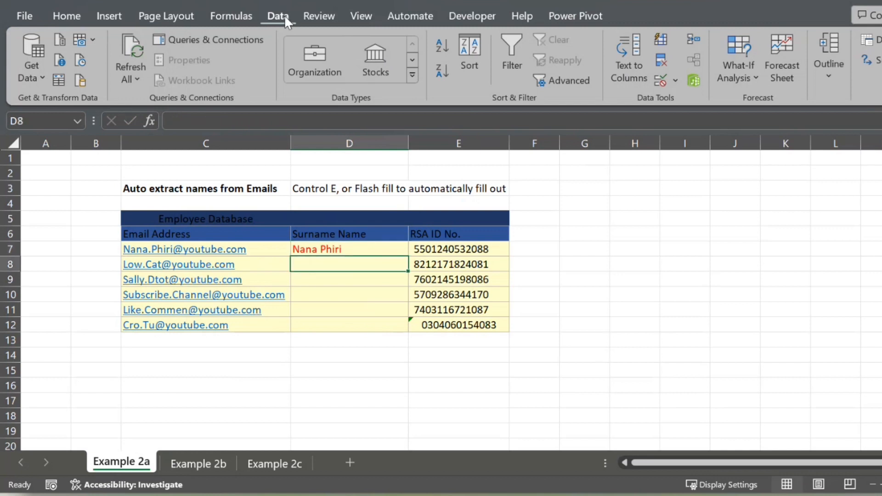
{"action": "left_click", "coordinate": [662, 37]}
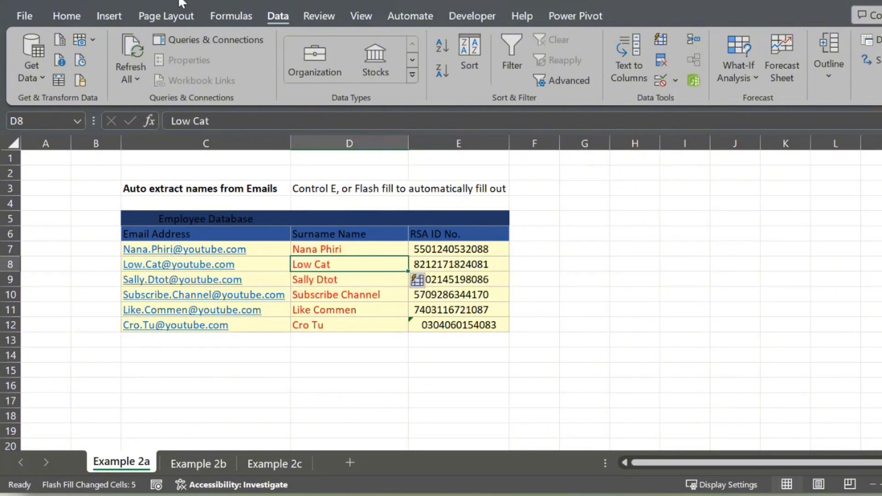
{"action": "key", "text": "ctrl+z"}
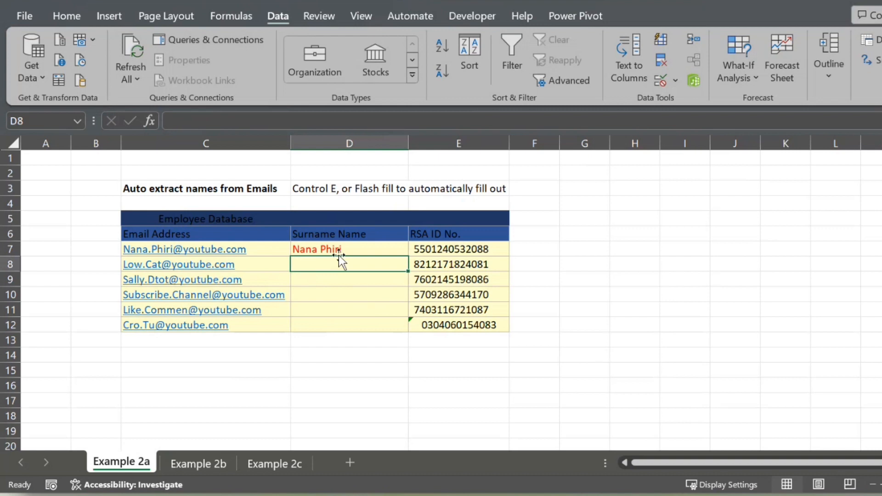
Flash Fill the remaining employee names into D8:D12 and compare them with the email addresses
{"action": "key", "text": "ctrl+e"}
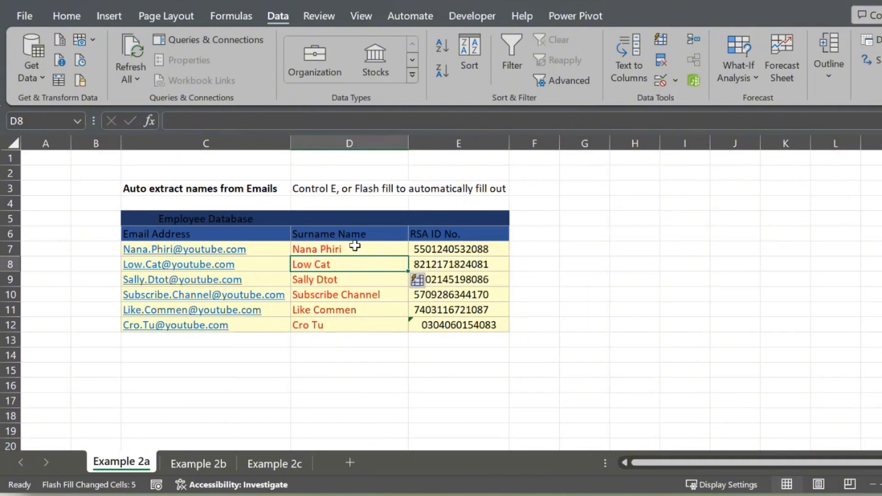
{"action": "left_click", "coordinate": [354, 248]}
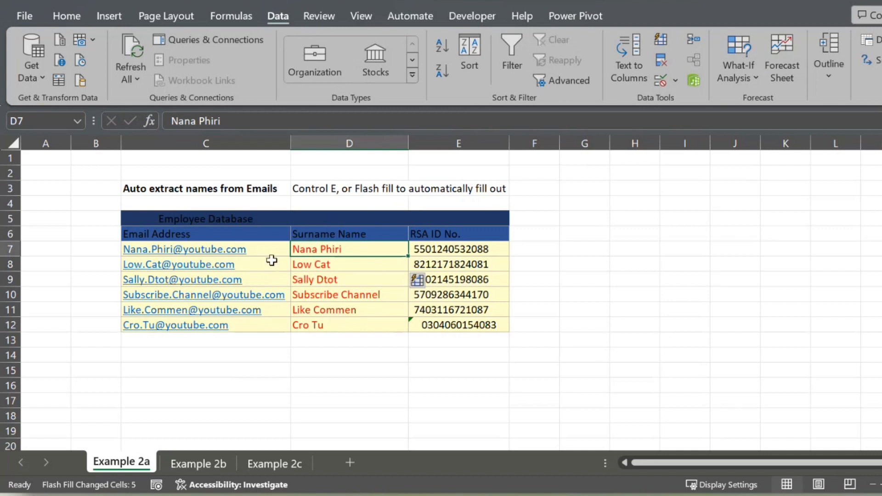
{"action": "left_click", "coordinate": [267, 326]}
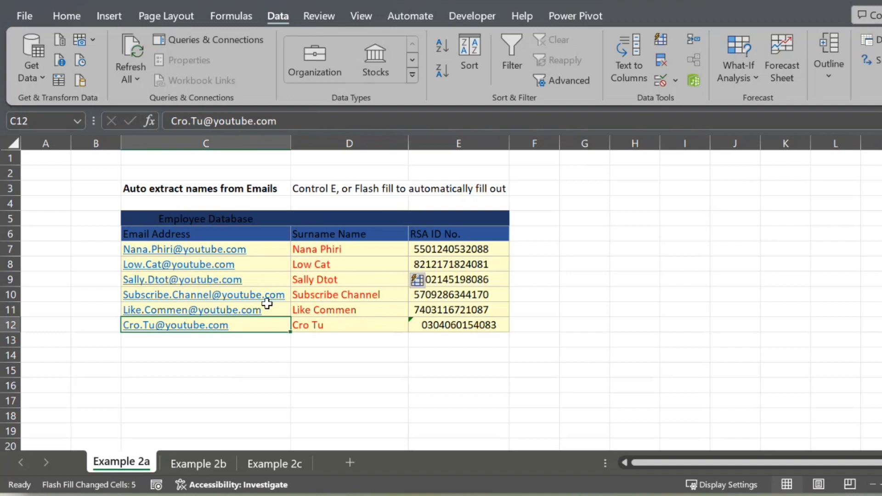
{"action": "left_click", "coordinate": [339, 255]}
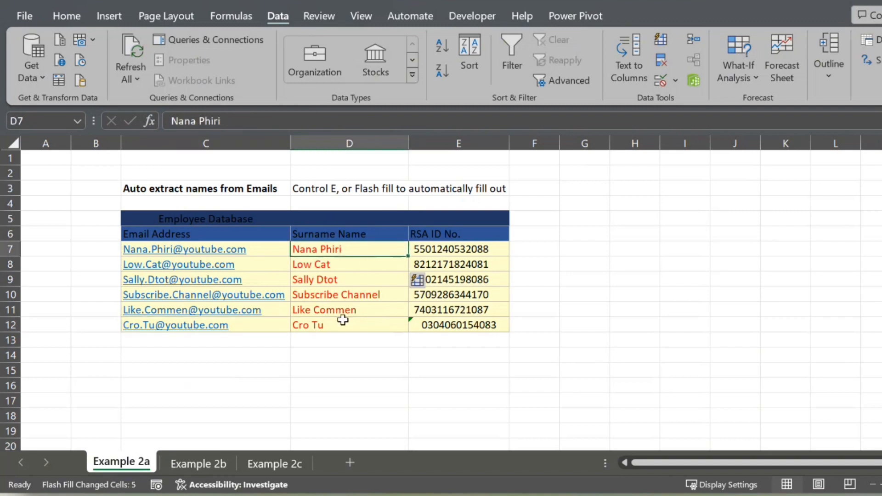
On the Example 2b sheet, start the Age formula in F7 with =YEAR(TODAY())-
{"action": "left_click", "coordinate": [200, 462]}
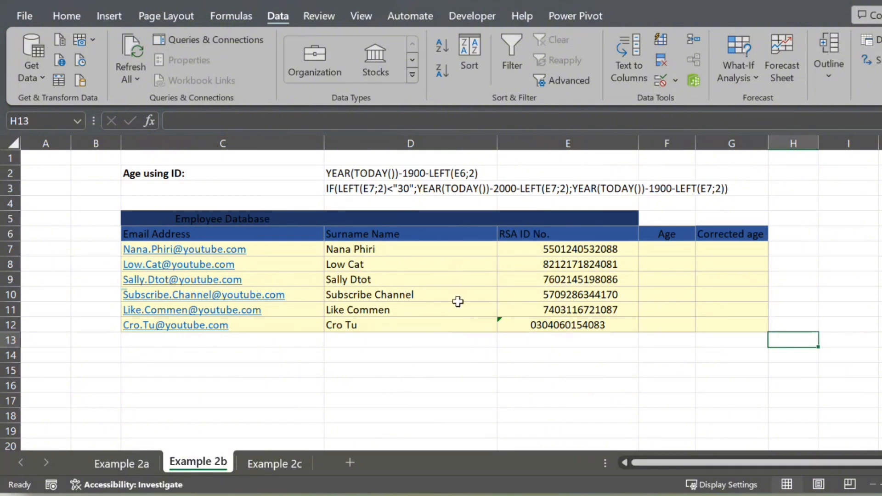
{"action": "left_click", "coordinate": [524, 250]}
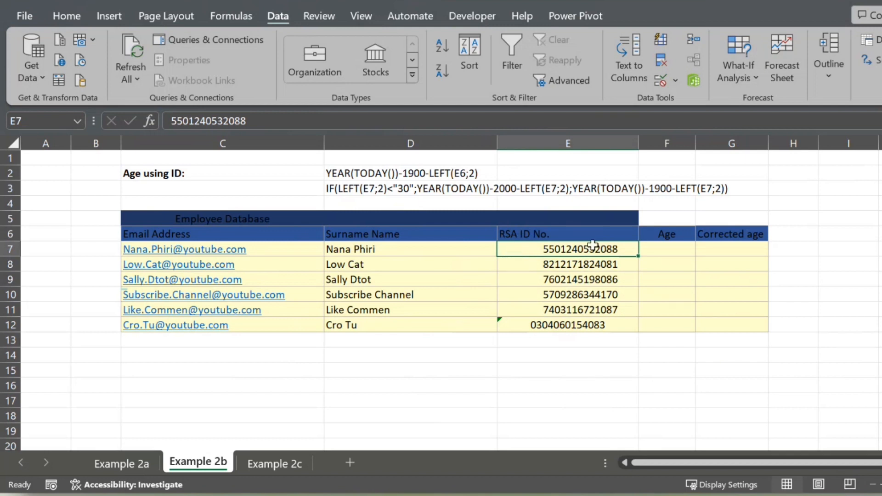
{"action": "left_click", "coordinate": [641, 249]}
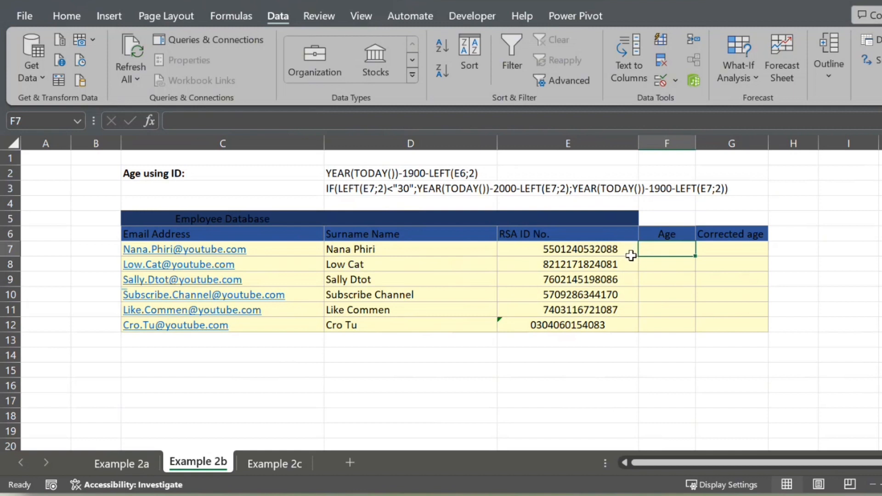
{"action": "key", "text": "Caps_Lock"}
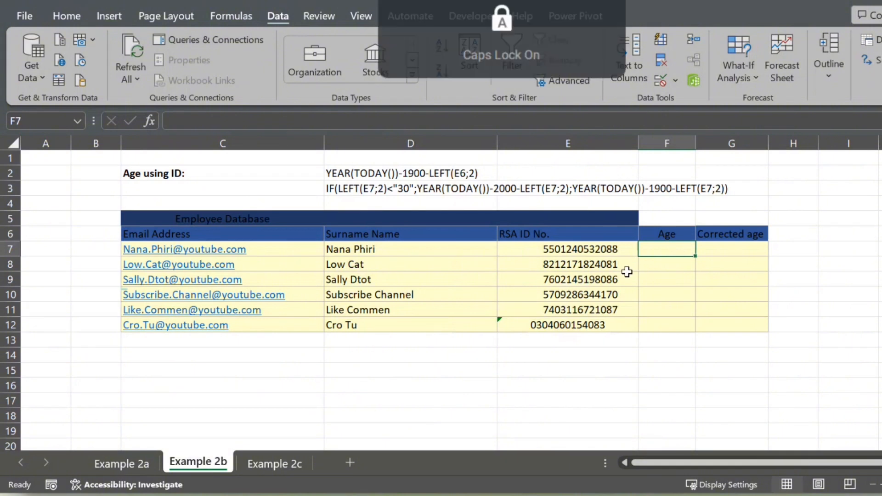
{"action": "type", "text": "YE"}
{"action": "key", "text": "BackSpace"}
{"action": "key", "text": "BackSpace"}
{"action": "type", "text": "="}
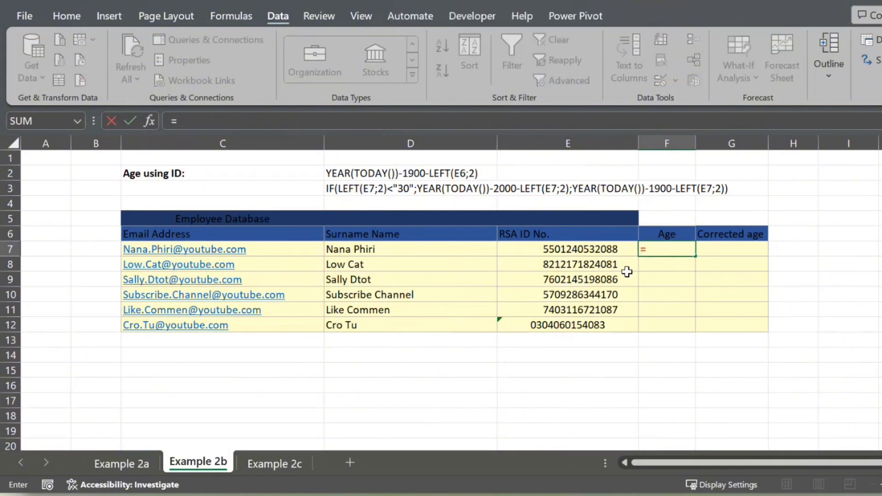
{"action": "type", "text": "YEAR("}
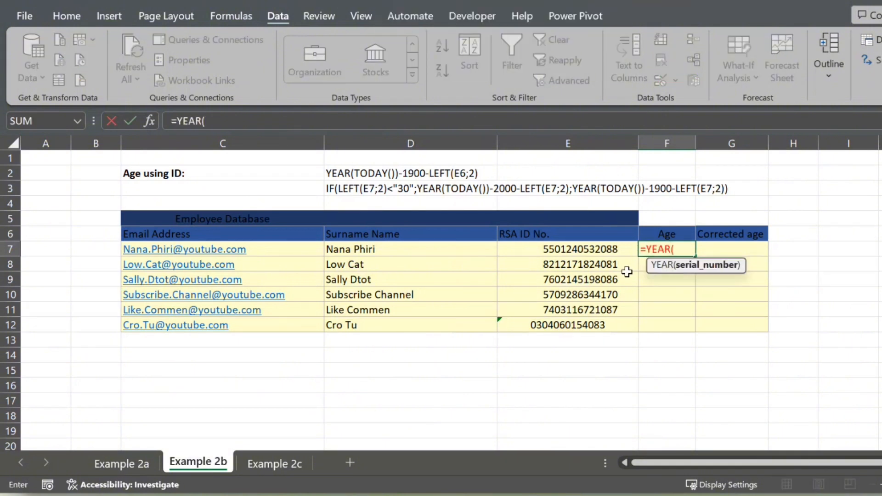
{"action": "type", "text": "TO"}
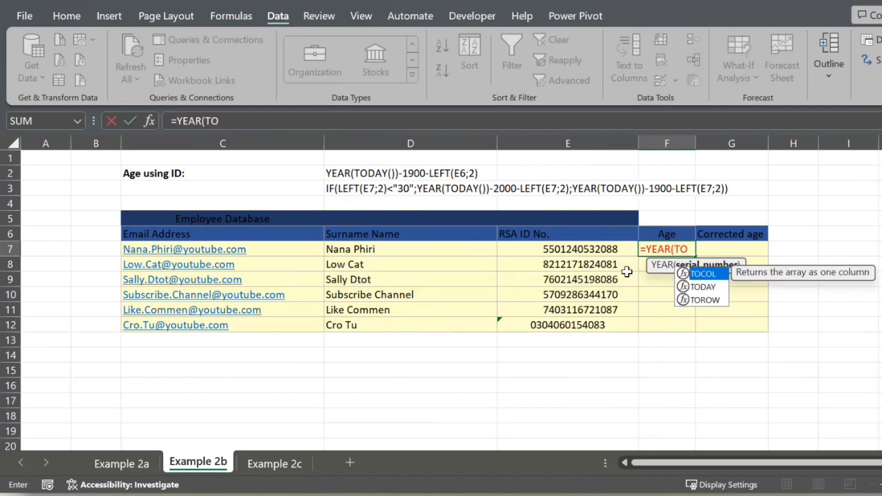
{"action": "type", "text": "DAY())-"}
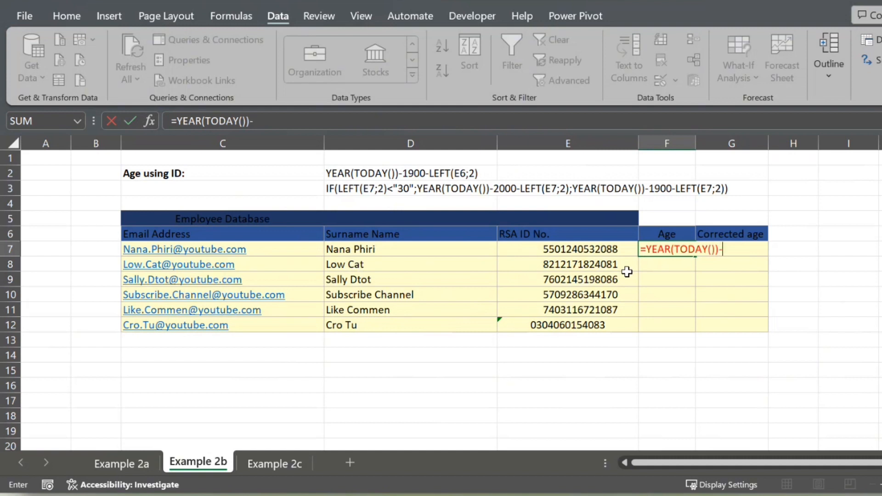
Append LEFT(E7;2) to the F7 formula to subtract the first two digits of the ID number
{"action": "left_click", "coordinate": [547, 250]}
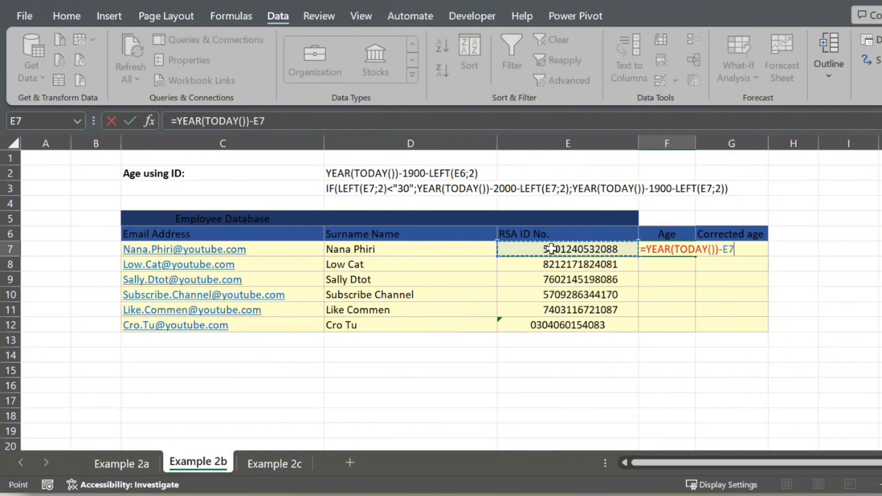
{"action": "key", "text": "BackSpace"}
{"action": "key", "text": "BackSpace"}
{"action": "type", "text": "LE"}
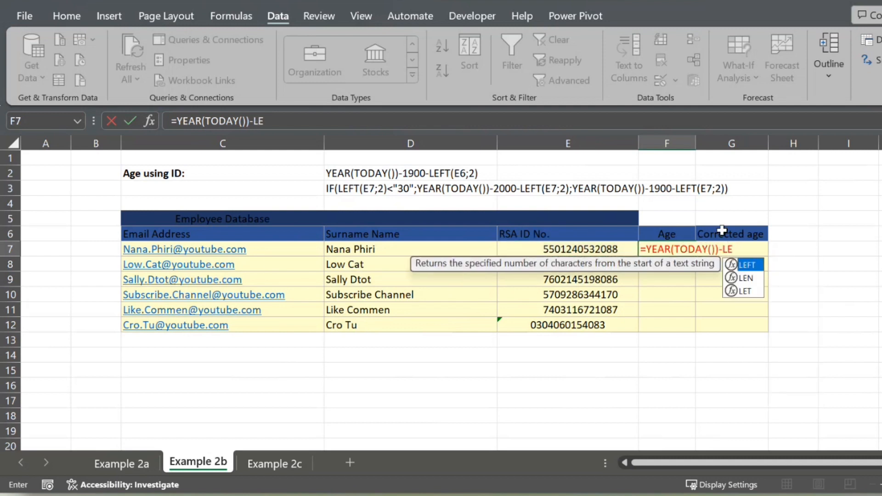
{"action": "type", "text": "FT("}
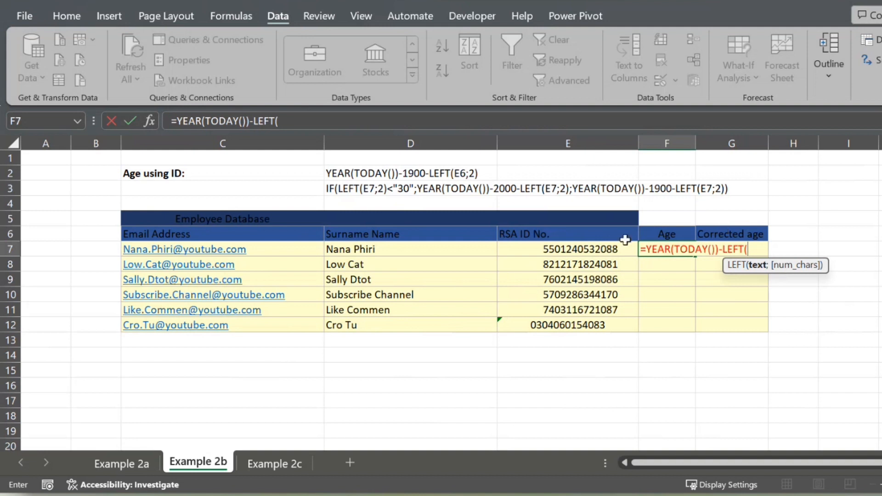
{"action": "left_click", "coordinate": [525, 250]}
{"action": "type", "text": ";"}
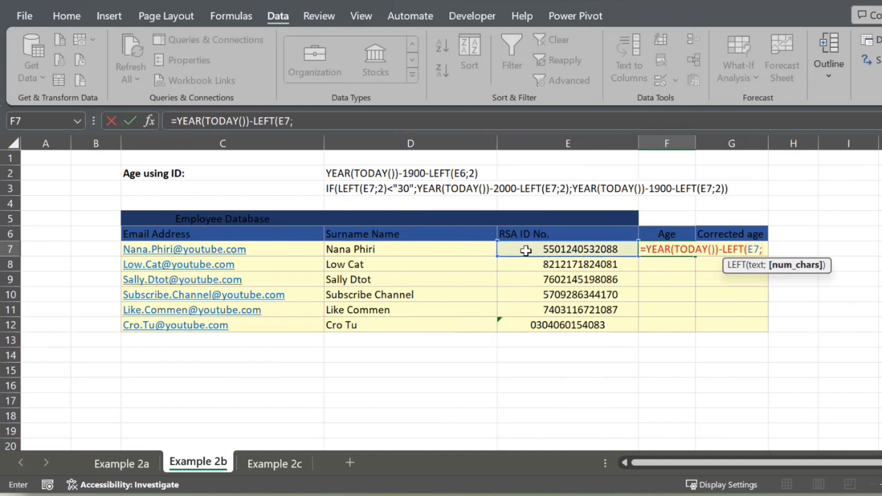
{"action": "type", "text": "2)"}
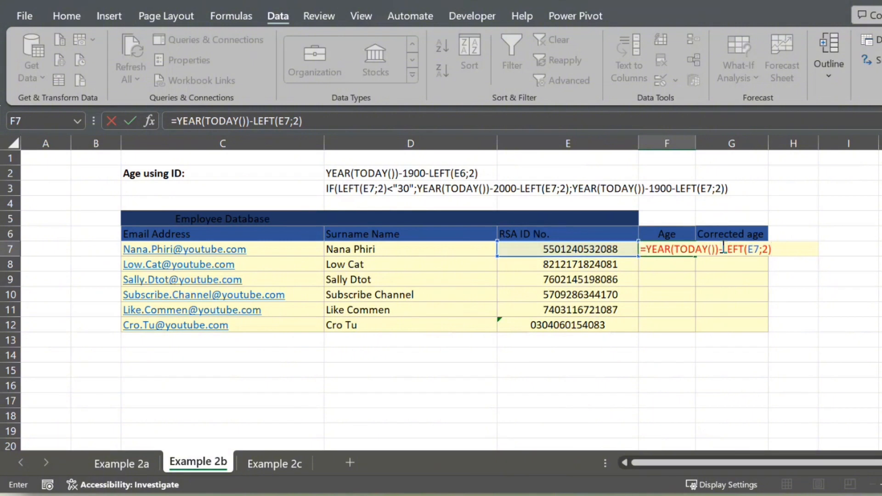
Insert 1900- before LEFT and commit the F7 formula as =YEAR(TODAY())-1900-LEFT(E7;2)
{"action": "left_click", "coordinate": [777, 256]}
{"action": "left_click", "coordinate": [721, 250]}
{"action": "type", "text": "19"}
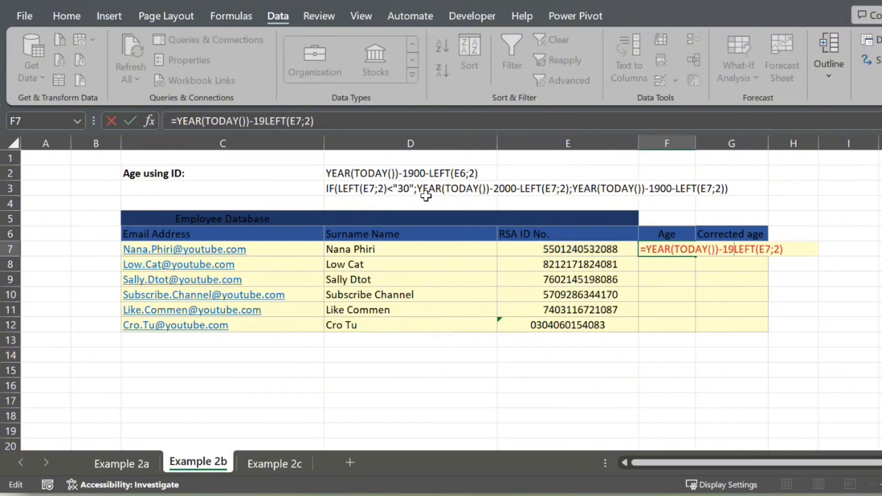
{"action": "type", "text": "00-"}
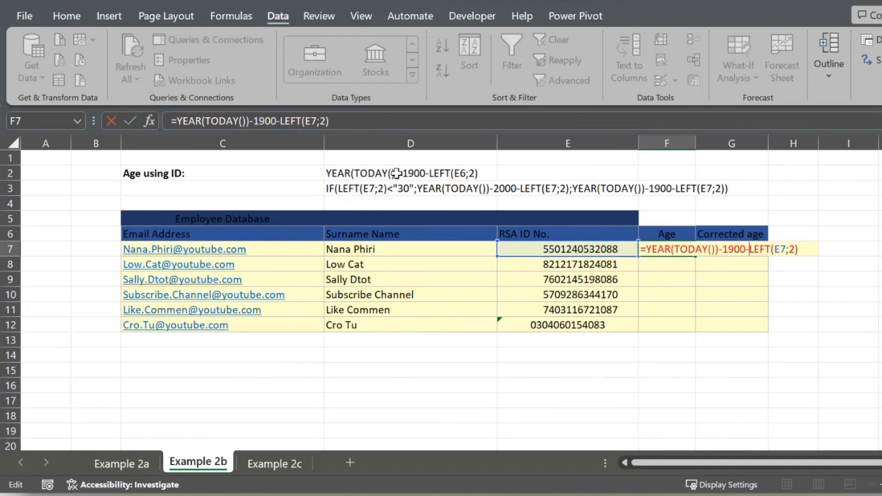
{"action": "key", "text": "Return"}
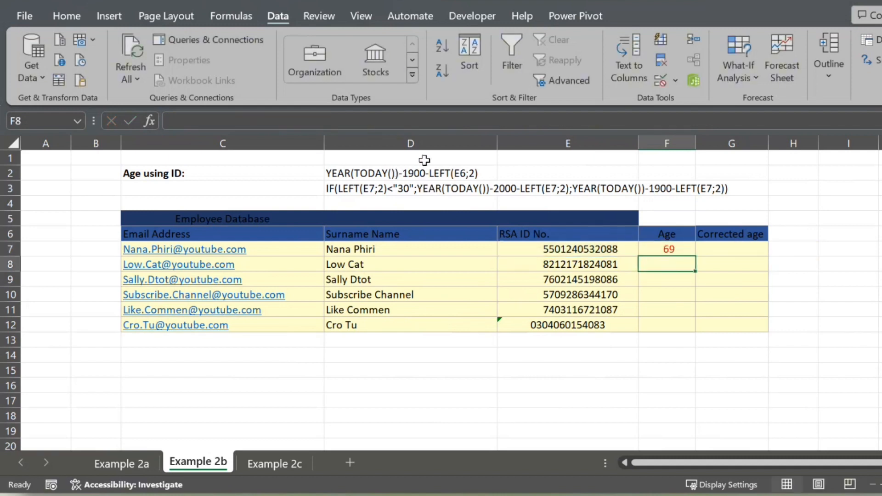
Copy the age formula from F7 down through F12
{"action": "left_click", "coordinate": [678, 248]}
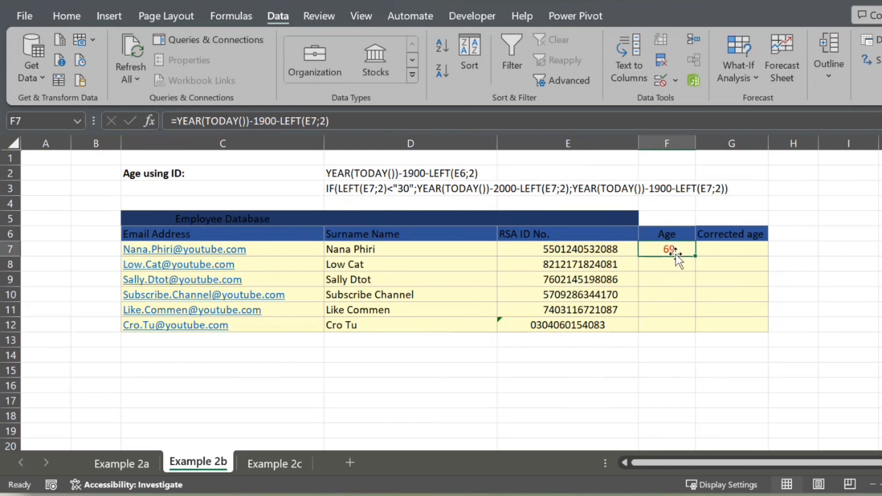
{"action": "left_click_drag", "start_coordinate": [695, 256], "coordinate": [683, 309]}
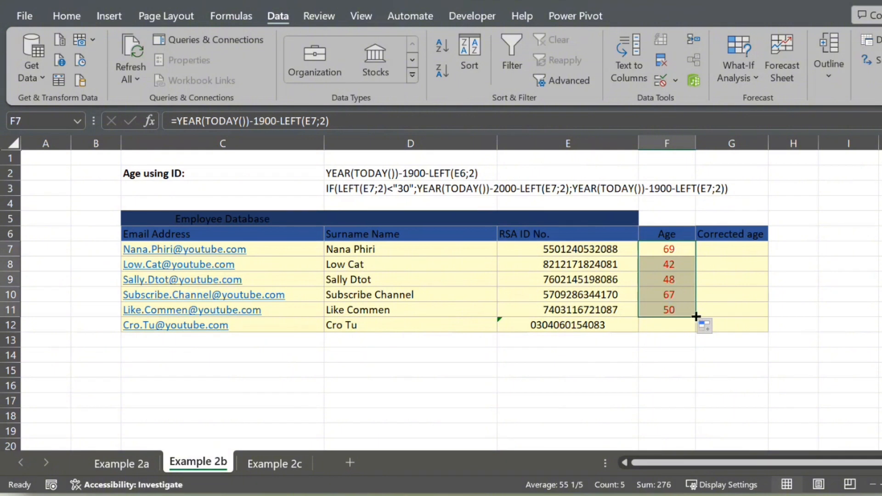
{"action": "left_click_drag", "start_coordinate": [695, 317], "coordinate": [697, 334]}
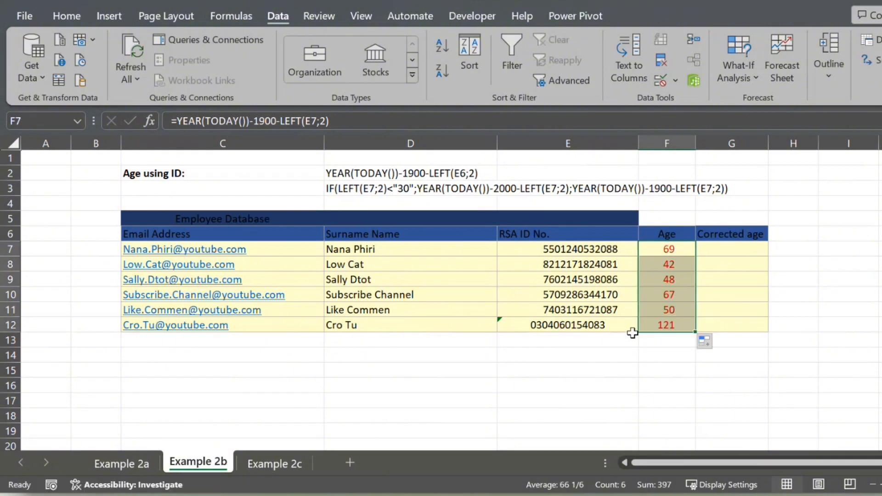
Set the century base in the F12 age formula to 2000 and compare the F7 and F12 formulas
{"action": "left_click", "coordinate": [682, 325]}
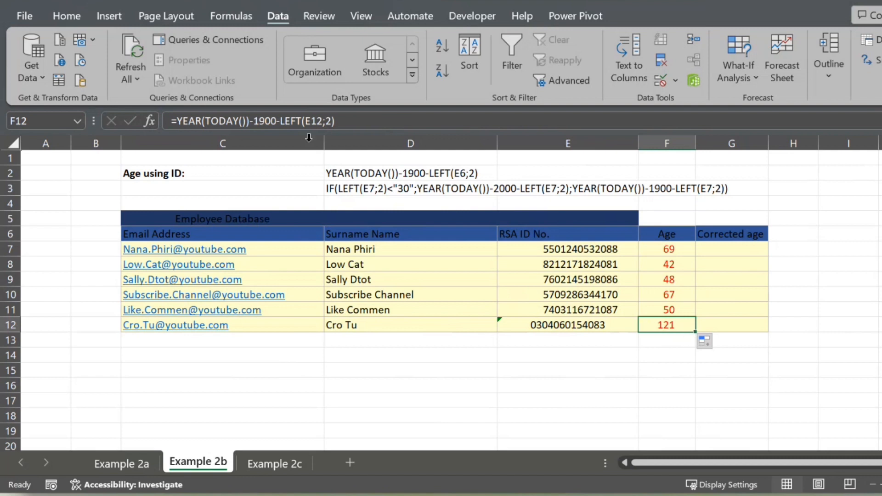
{"action": "left_click", "coordinate": [266, 120]}
{"action": "key", "text": "BackSpace"}
{"action": "key", "text": "BackSpace"}
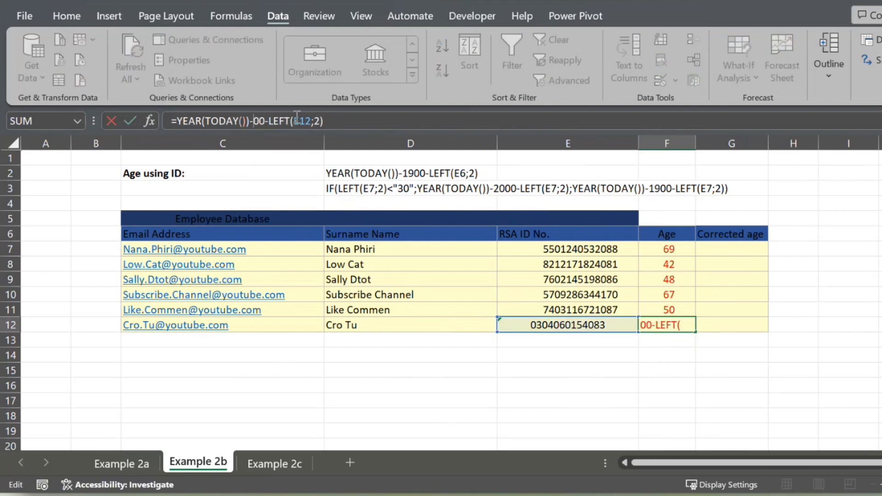
{"action": "type", "text": "20"}
{"action": "key", "text": "Return"}
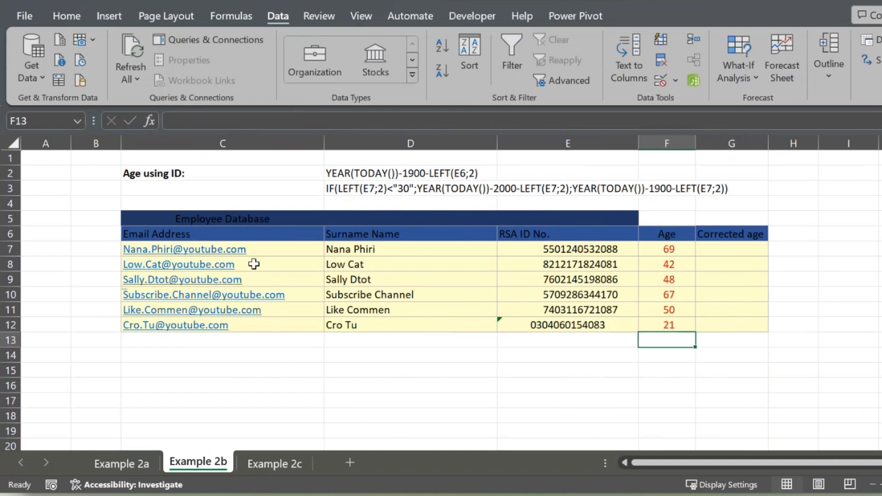
{"action": "left_click", "coordinate": [654, 253]}
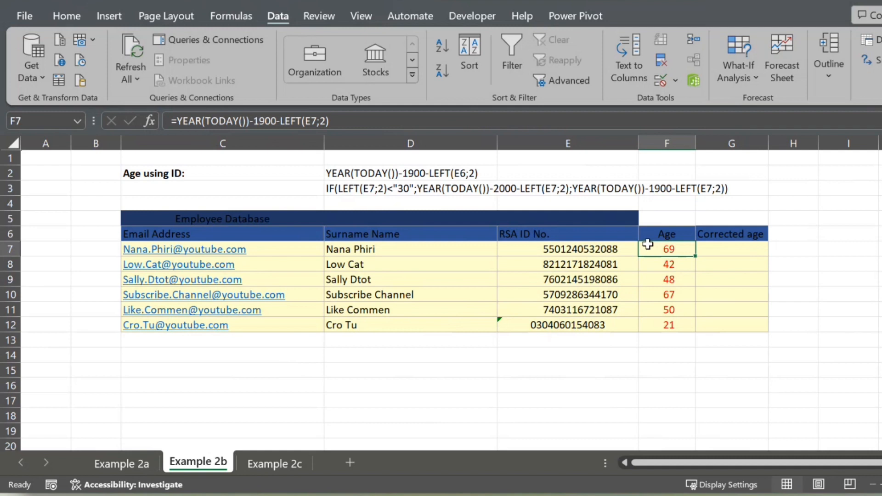
{"action": "left_click", "coordinate": [666, 323]}
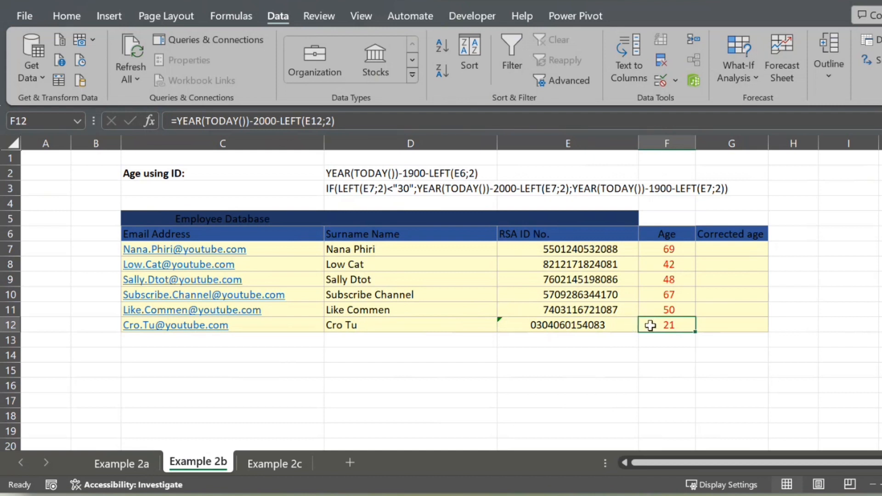
Start the Corrected age formula in G7 with the logical test =IF(LEFT(E7;2)<"30";
{"action": "left_click", "coordinate": [732, 254]}
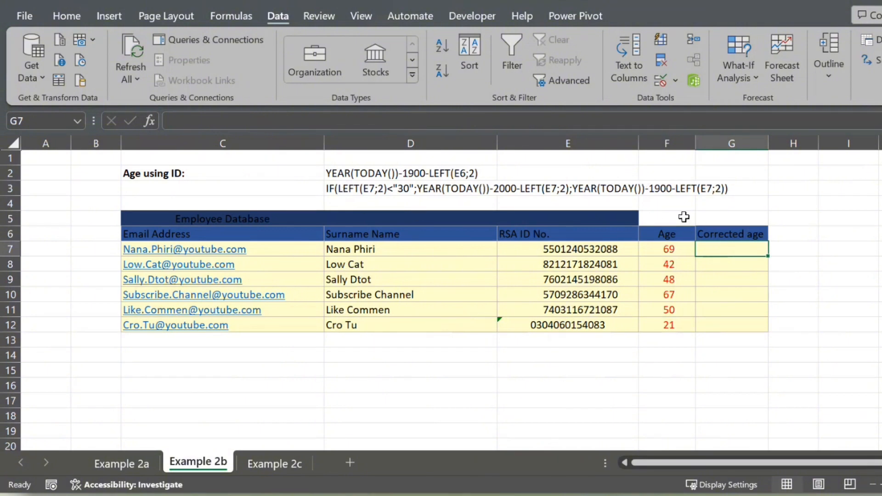
{"action": "type", "text": "=IF"}
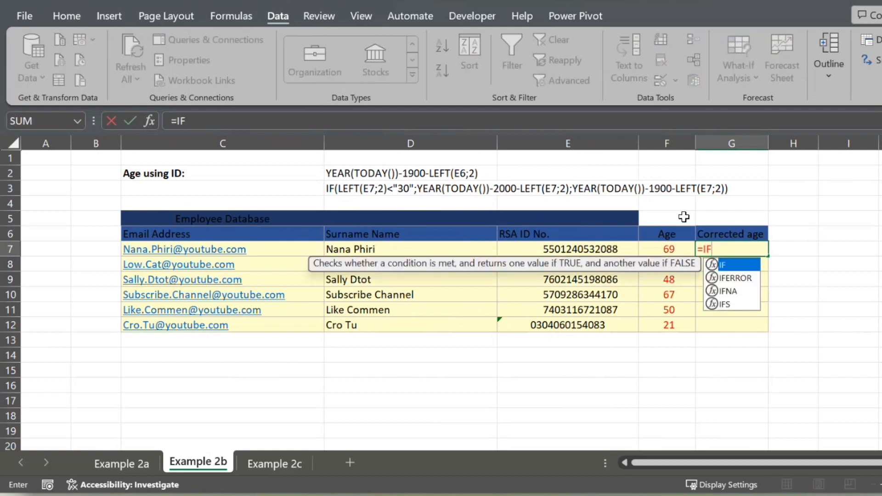
{"action": "type", "text": "("}
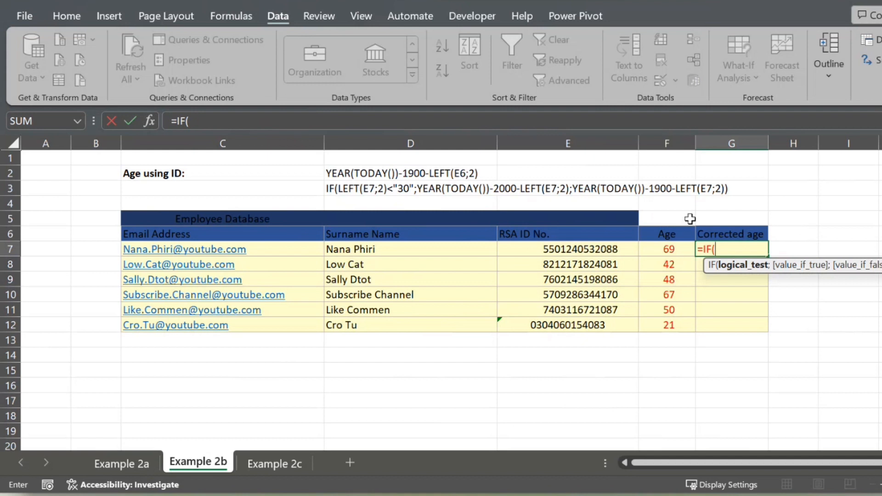
{"action": "type", "text": "LEFT"}
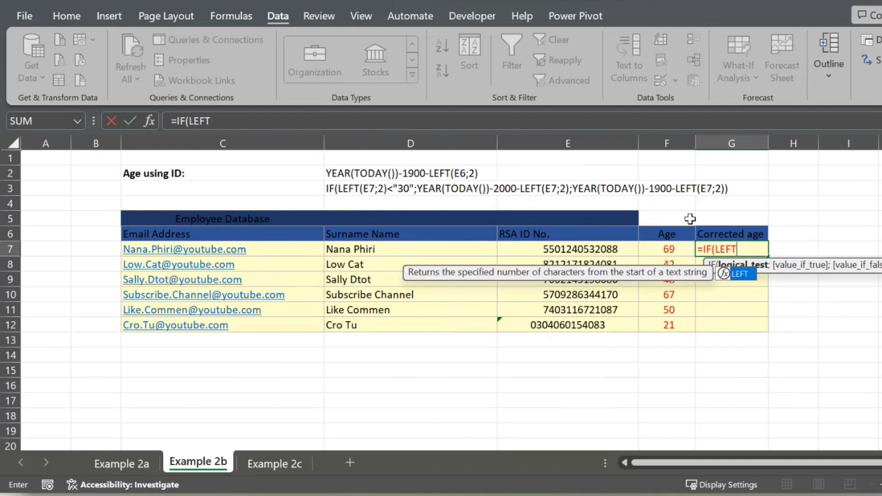
{"action": "type", "text": "("}
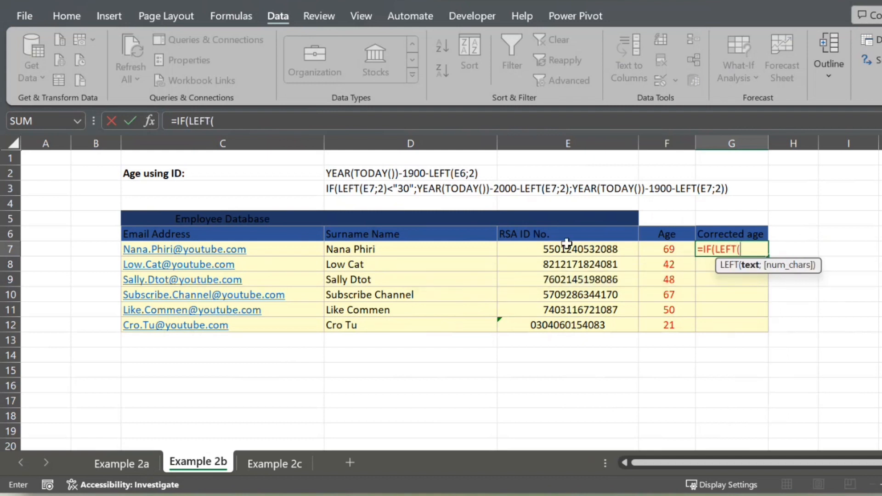
{"action": "left_click", "coordinate": [526, 249]}
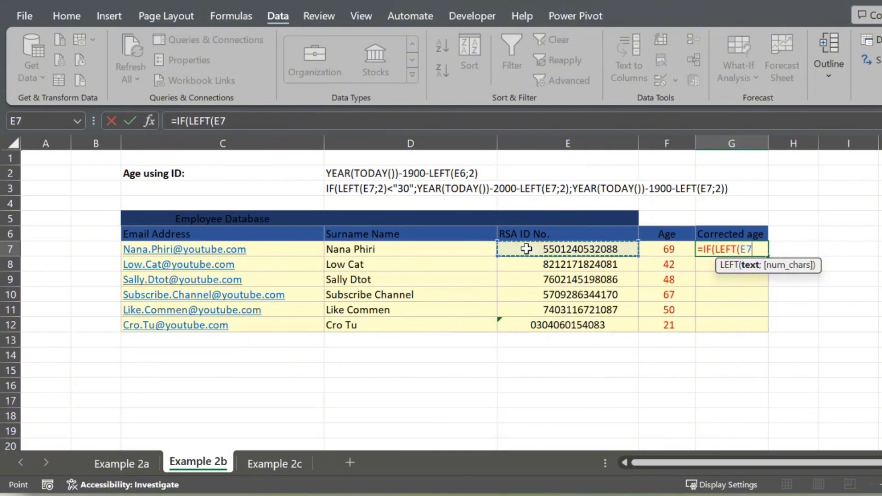
{"action": "type", "text": ";"}
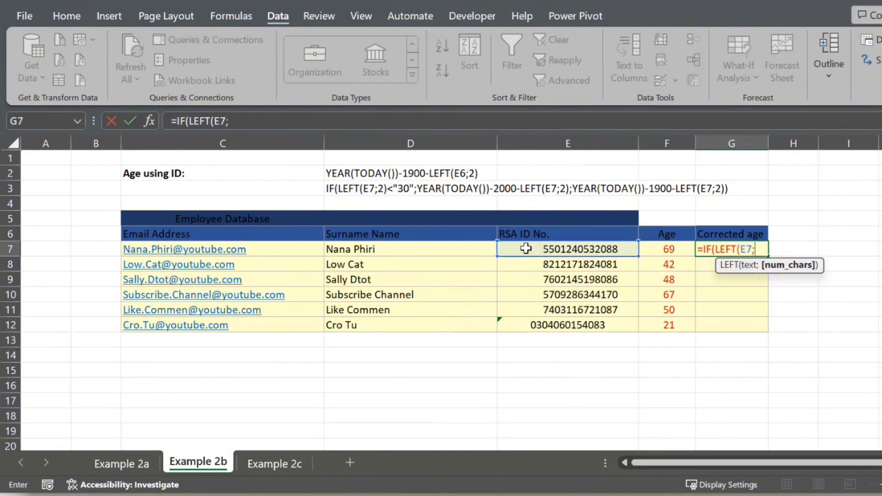
{"action": "type", "text": "2)"}
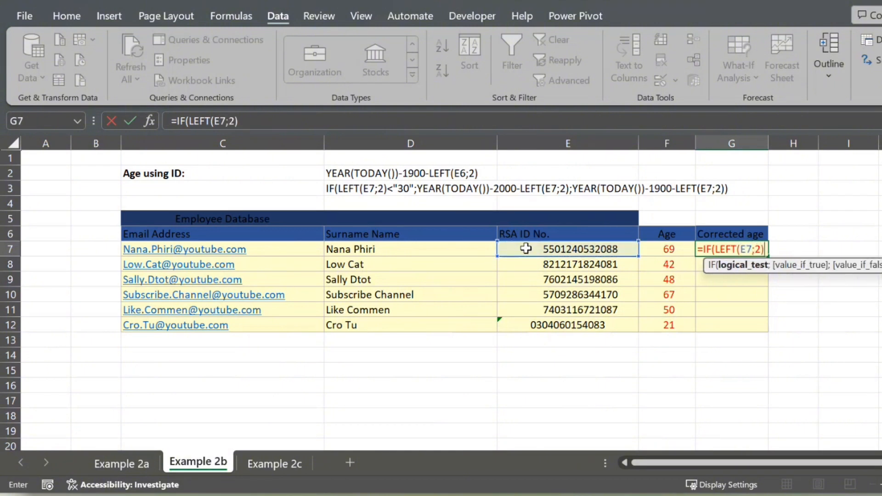
{"action": "type", "text": "<\"30\""}
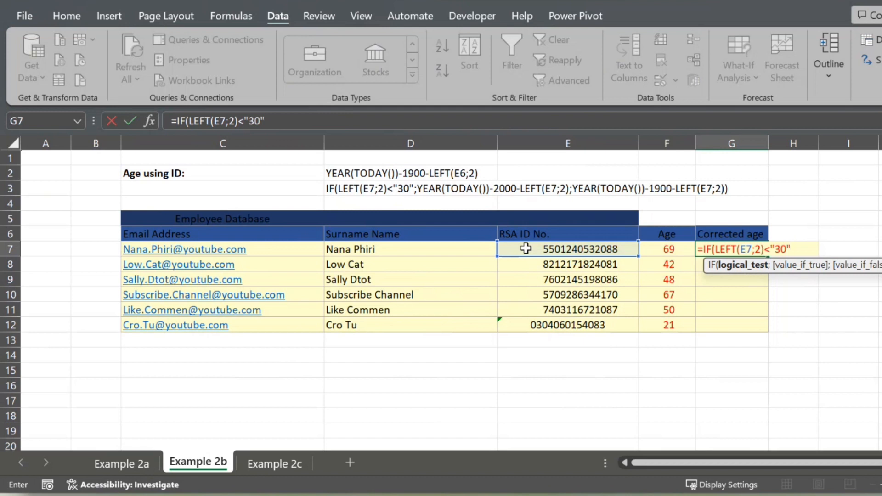
{"action": "type", "text": ";"}
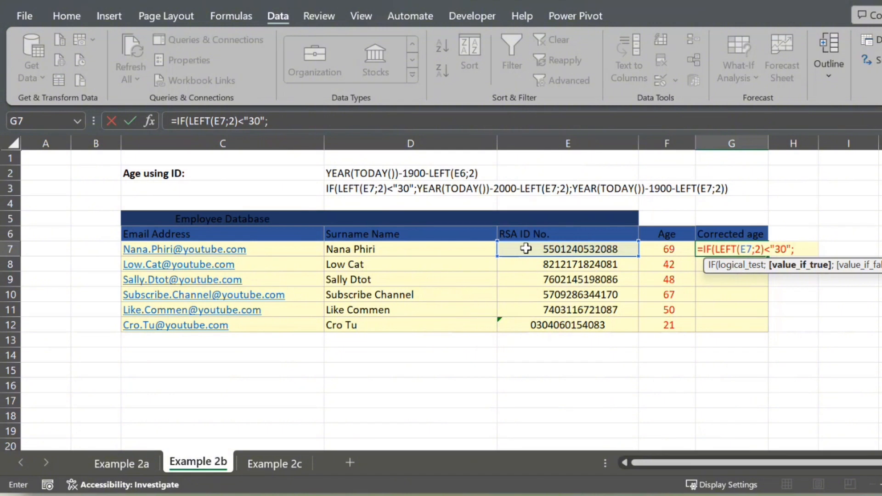
{"action": "type", "text": "YEAR("}
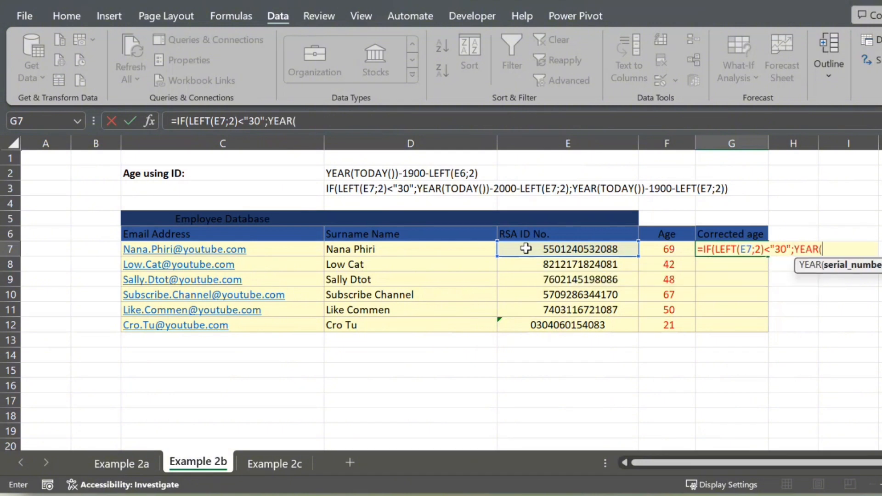
{"action": "type", "text": "TOTDA"}
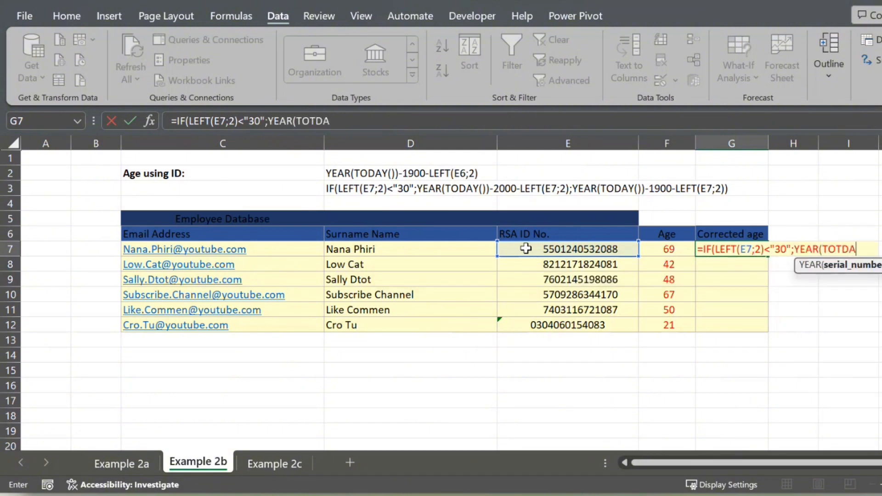
Begin the value-if-true part of the G7 formula with YEAR(TODAY())
{"action": "key", "text": "BackSpace"}
{"action": "key", "text": "BackSpace"}
{"action": "key", "text": "BackSpace"}
{"action": "type", "text": "DAY"}
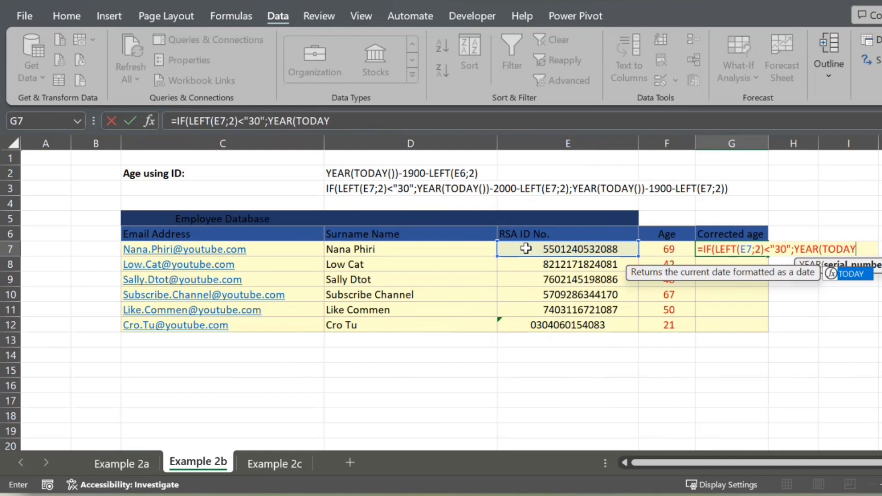
{"action": "type", "text": "())"}
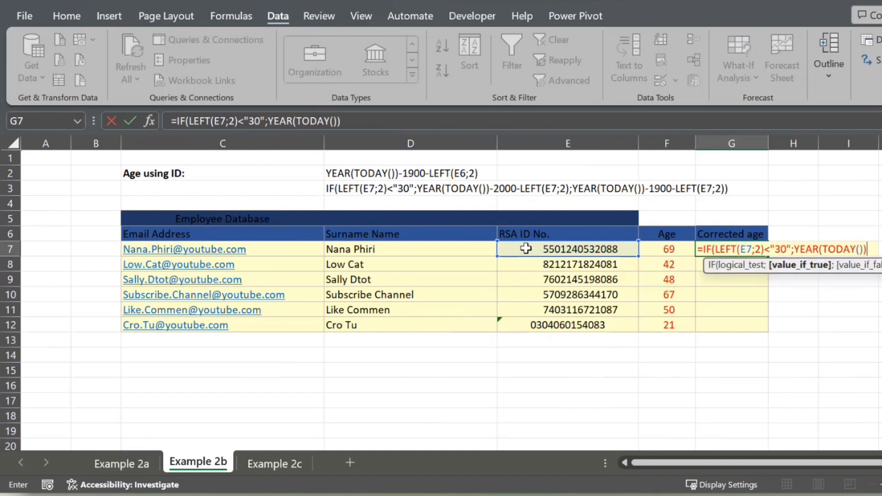
{"action": "type", "text": "-2000-L"}
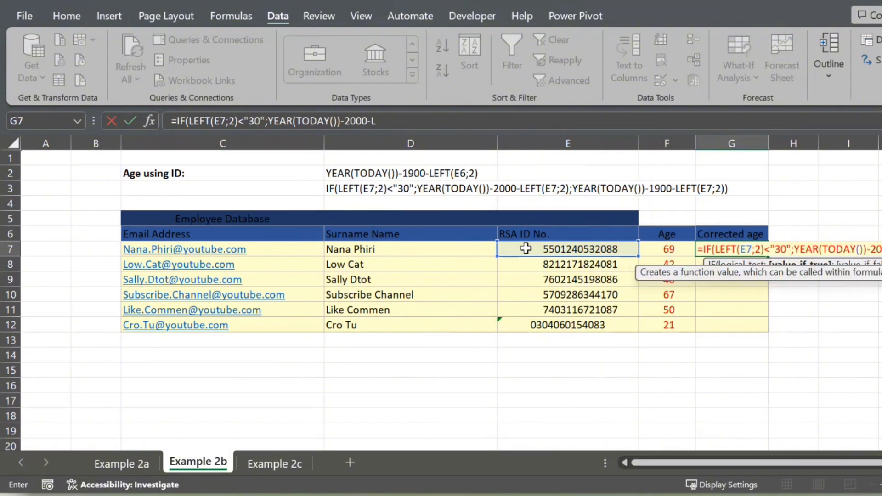
{"action": "type", "text": "EFT"}
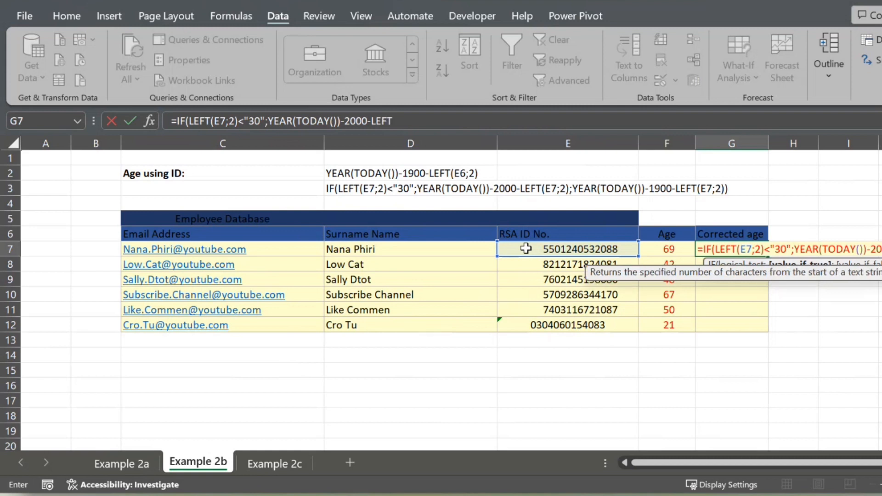
Complete the value-if-true part of the G7 formula by appending -2000-LEFT(E7;2);
{"action": "left_click", "coordinate": [543, 255]}
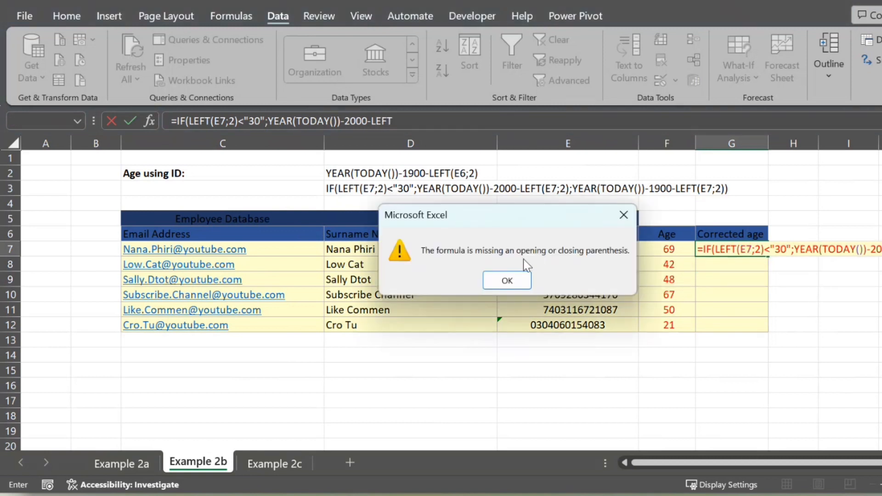
{"action": "left_click", "coordinate": [505, 277]}
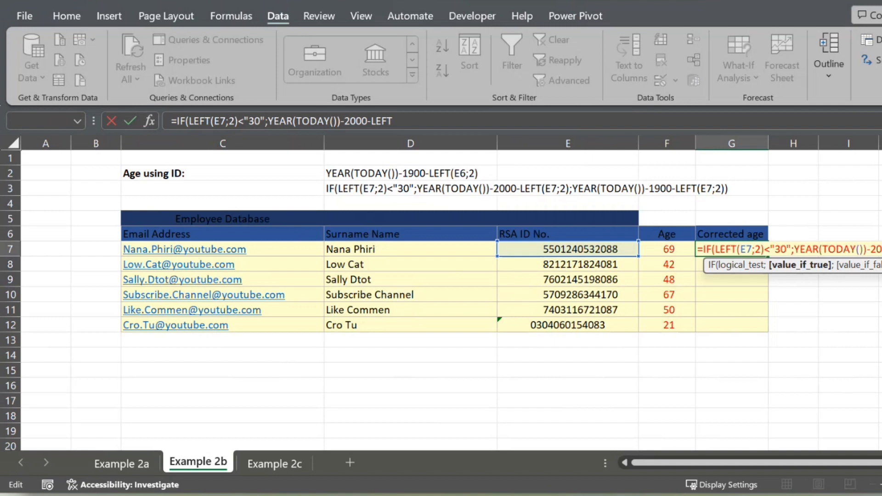
{"action": "type", "text": "("}
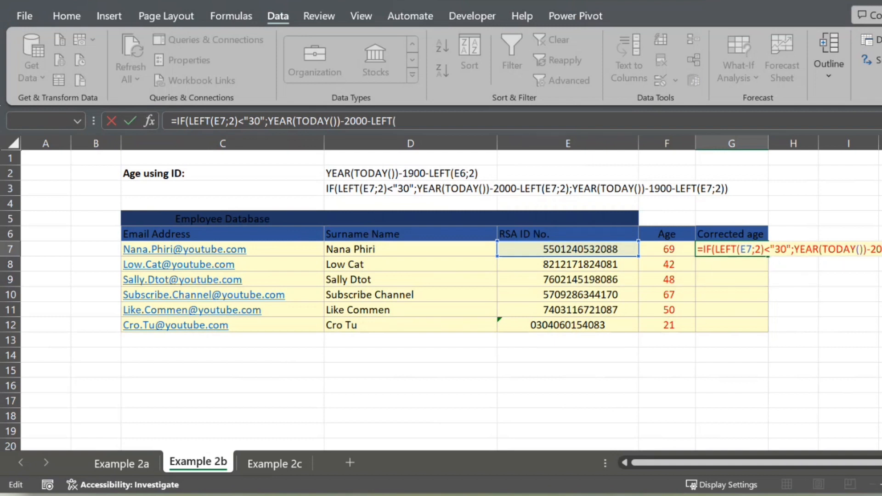
{"action": "left_click", "coordinate": [580, 250]}
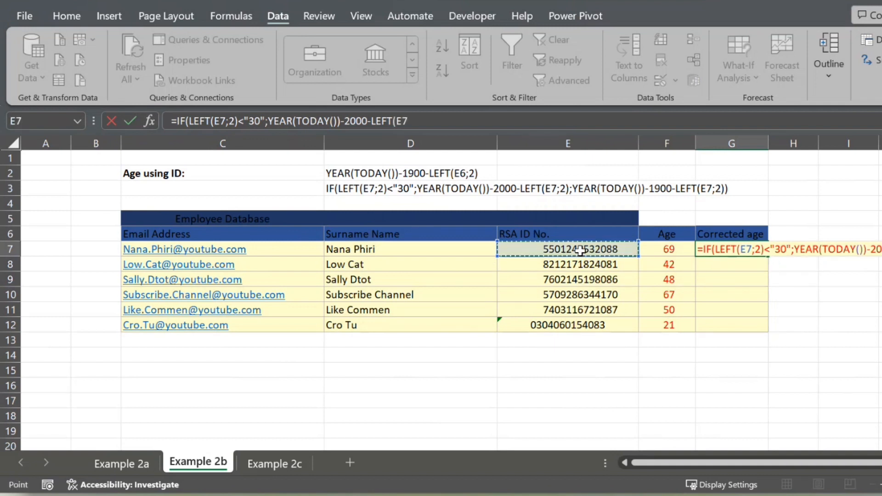
{"action": "type", "text": ";2"}
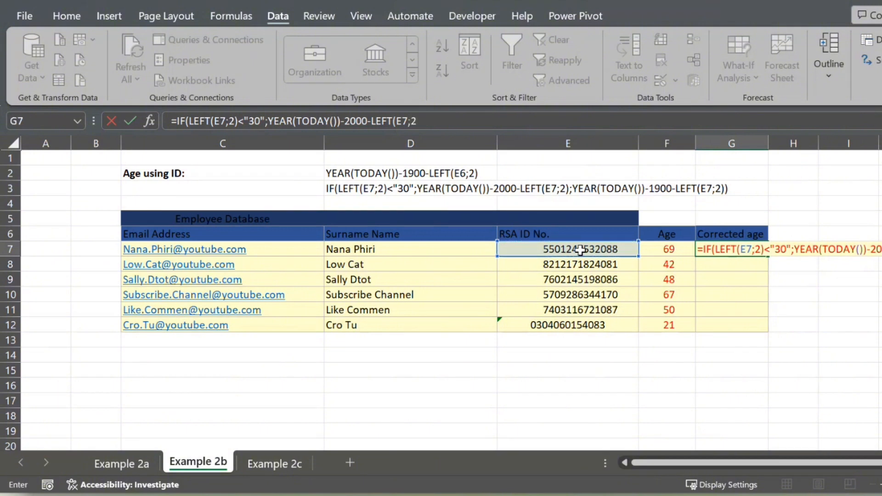
{"action": "type", "text": ");"}
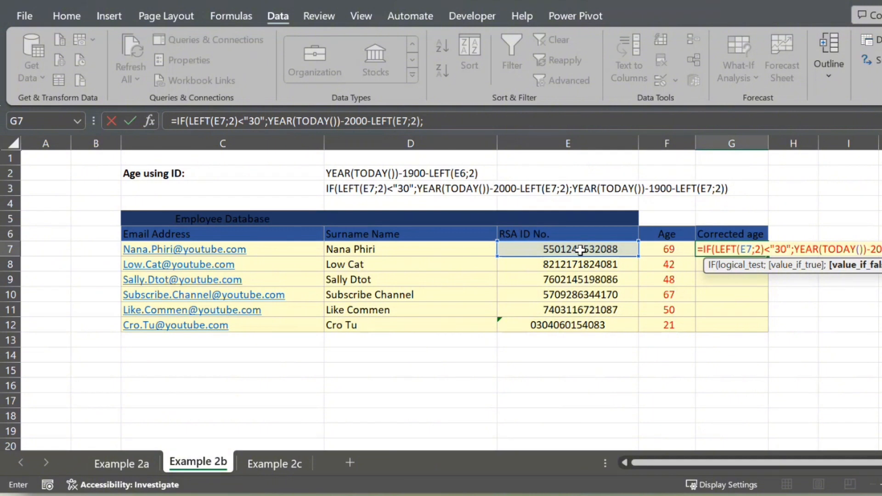
Append YEAR(TODAY())-1900- to the G7 formula as the start of the value-if-false part
{"action": "type", "text": "YEAR"}
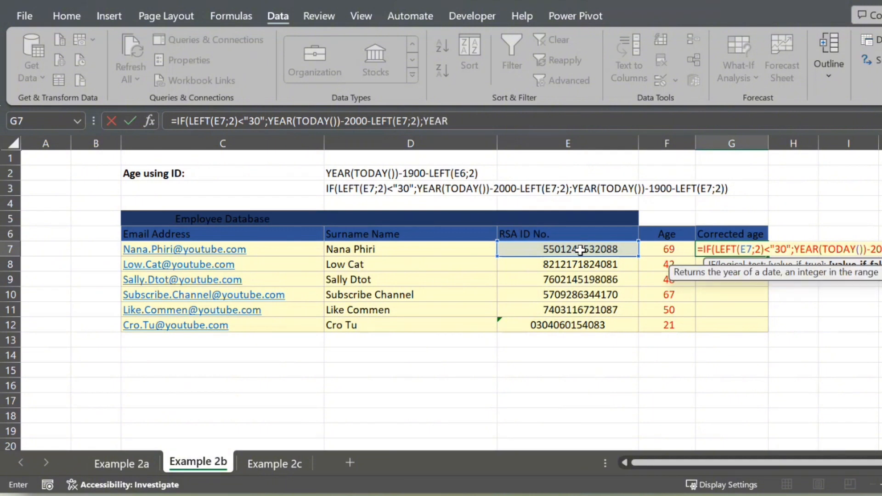
{"action": "type", "text": "(TODA"}
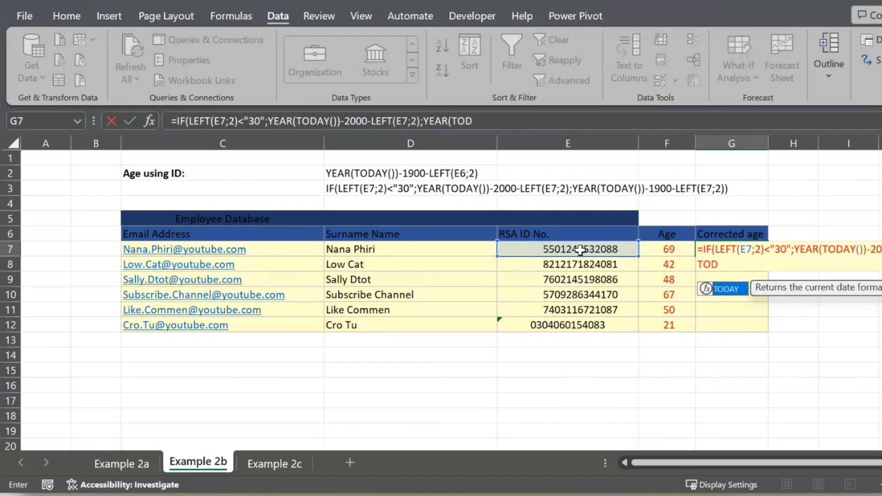
{"action": "type", "text": "Y())"}
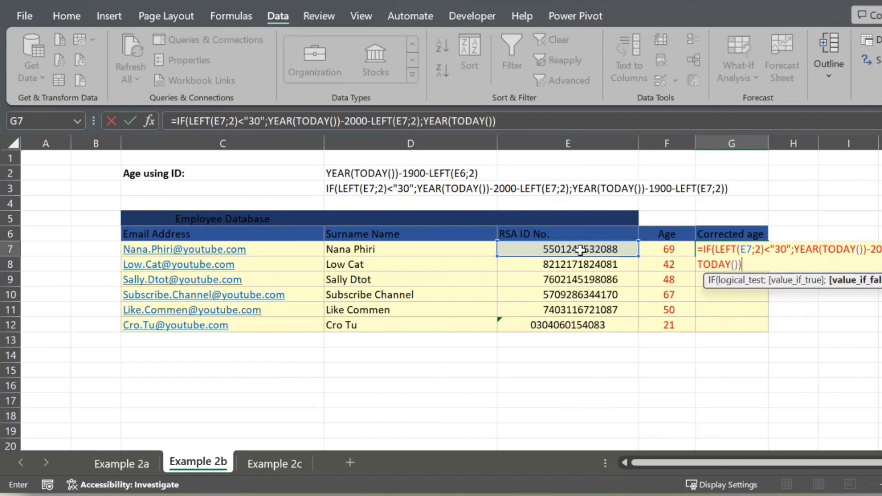
{"action": "type", "text": "-1900-"}
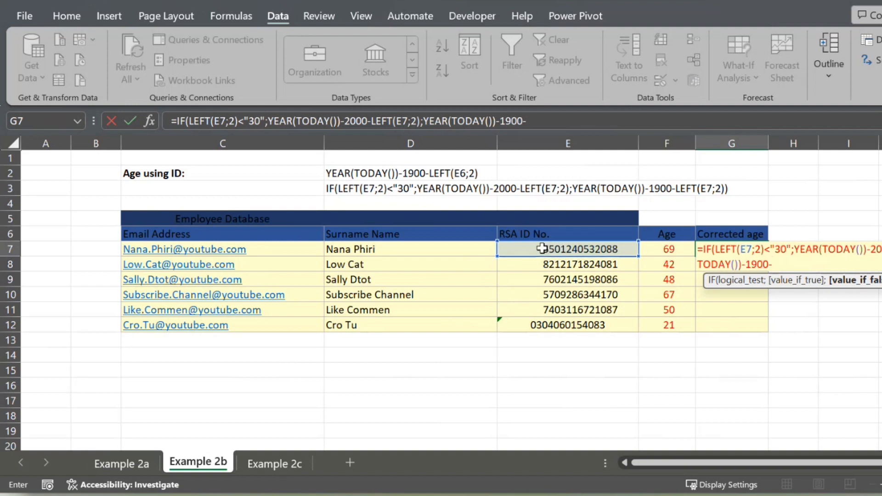
Finish the G7 formula by appending LEFT(E7;2)) as the end of its value-if-false part and enter it
{"action": "left_click", "coordinate": [542, 248]}
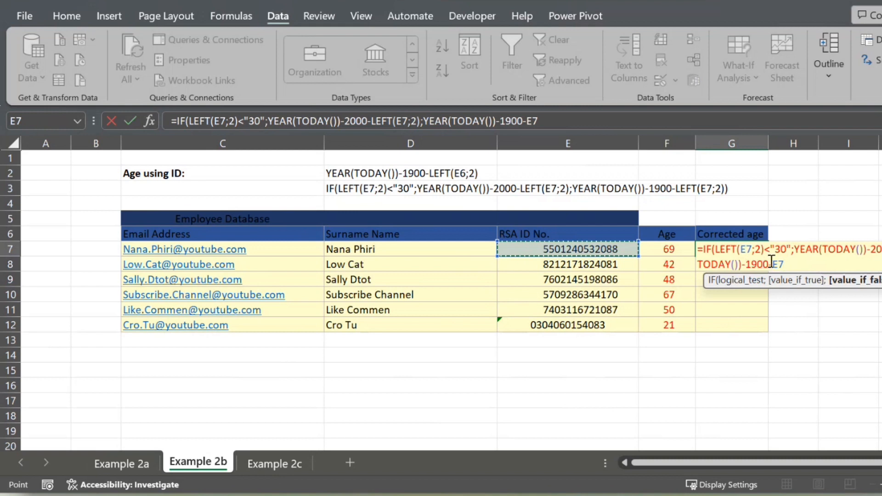
{"action": "key", "text": "BackSpace"}
{"action": "key", "text": "BackSpace"}
{"action": "type", "text": "LEFT("}
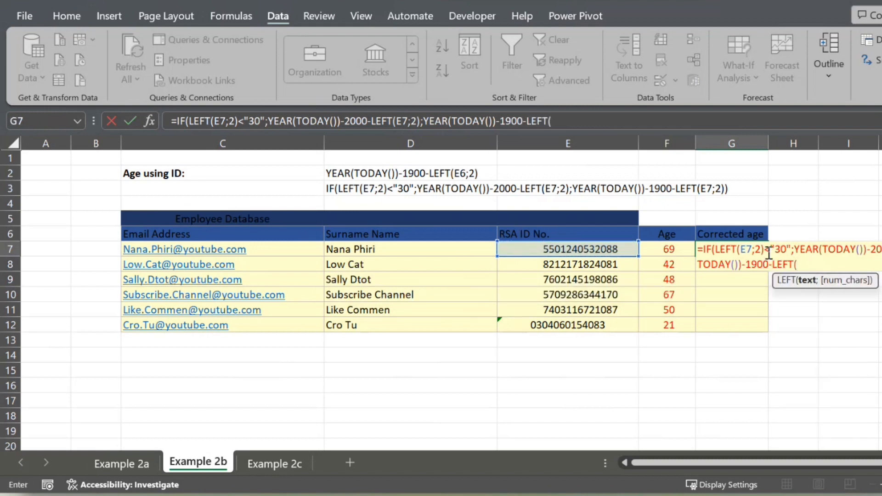
{"action": "left_click", "coordinate": [615, 249]}
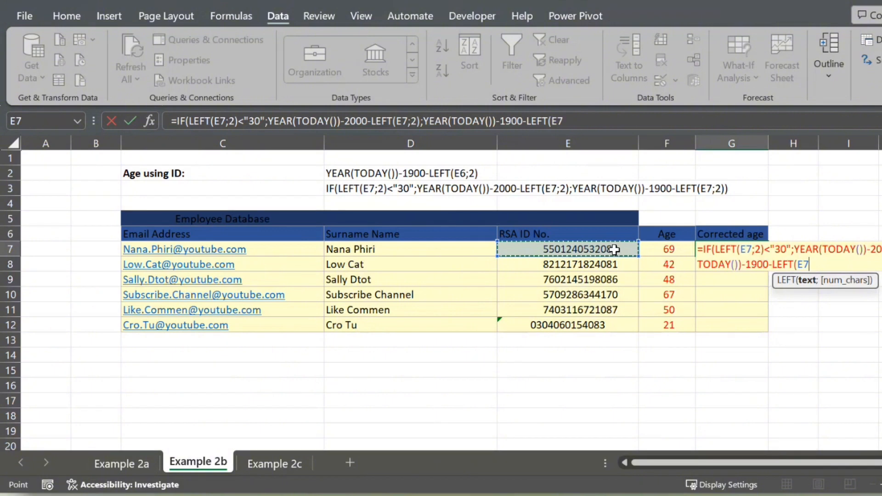
{"action": "type", "text": ";2"}
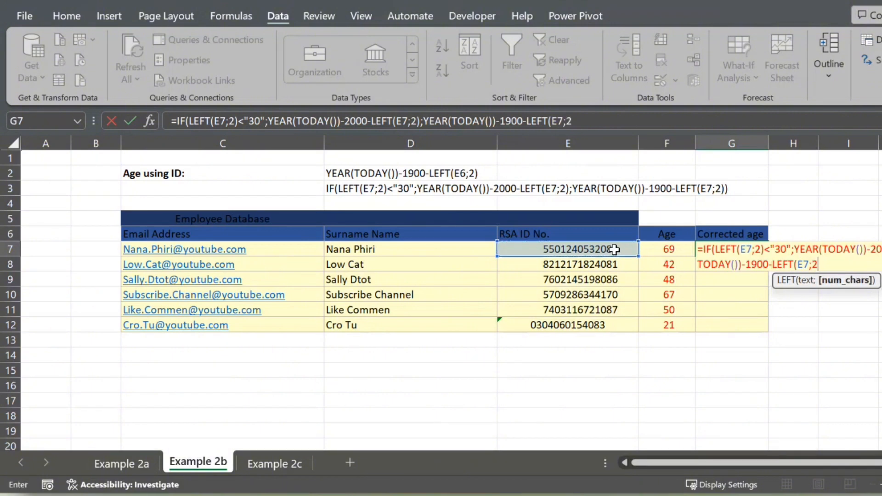
{"action": "type", "text": ")"}
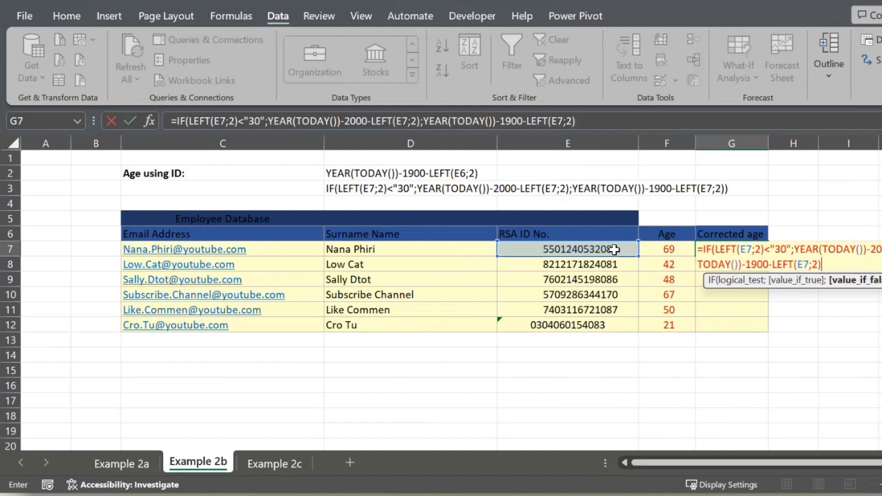
{"action": "type", "text": ")"}
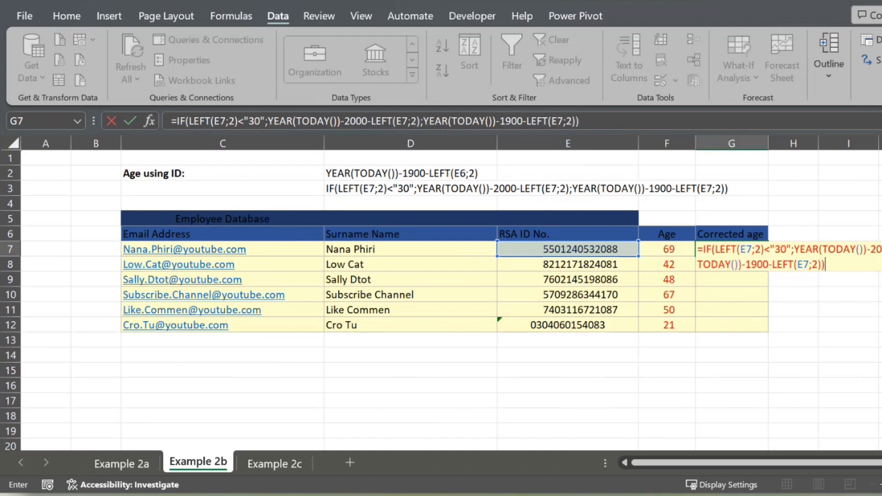
{"action": "key", "text": "Return"}
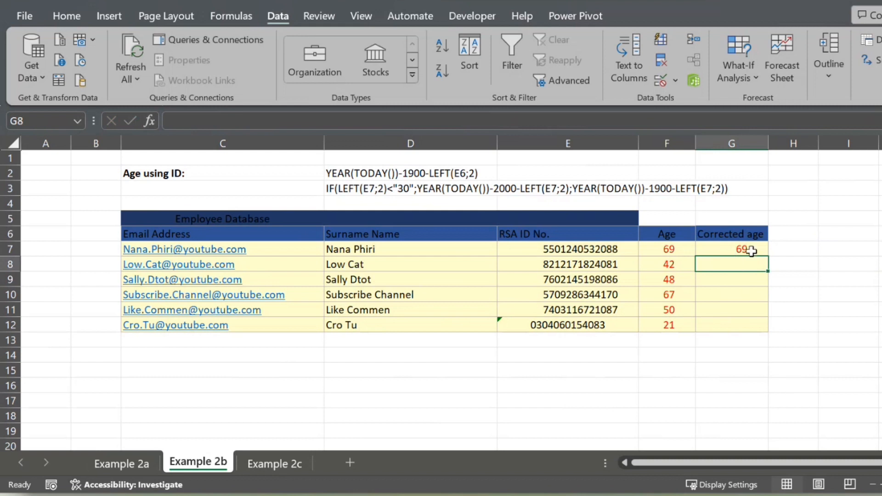
Fill the Corrected age formula from G7 down to G12 and review the value-if-false part of G7
{"action": "left_click", "coordinate": [746, 248]}
{"action": "left_click_drag", "start_coordinate": [772, 257], "coordinate": [757, 313]}
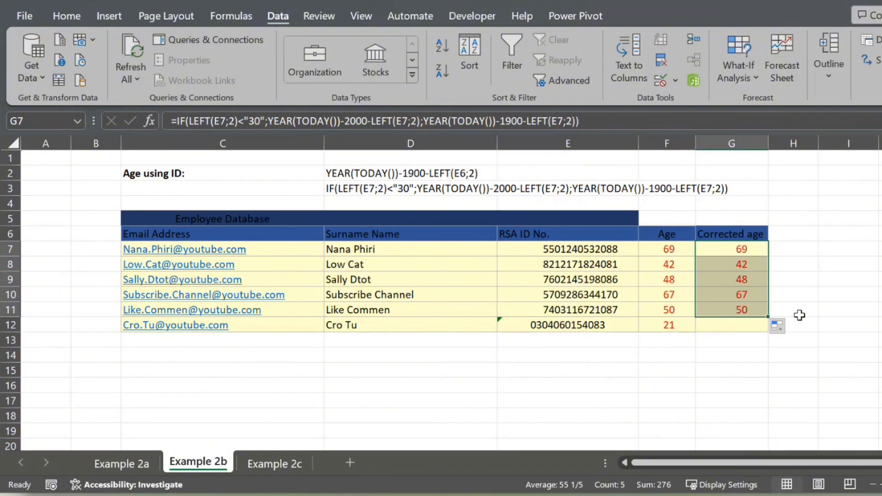
{"action": "left_click_drag", "start_coordinate": [767, 316], "coordinate": [768, 326]}
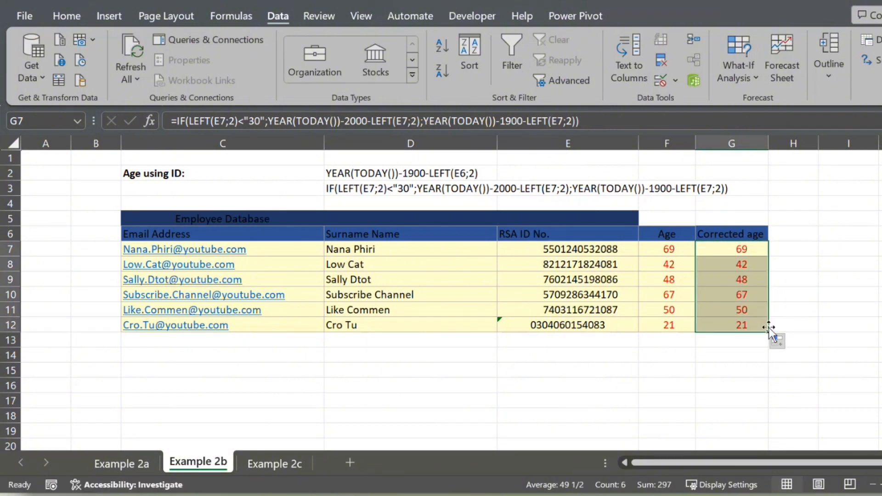
{"action": "left_click", "coordinate": [808, 321]}
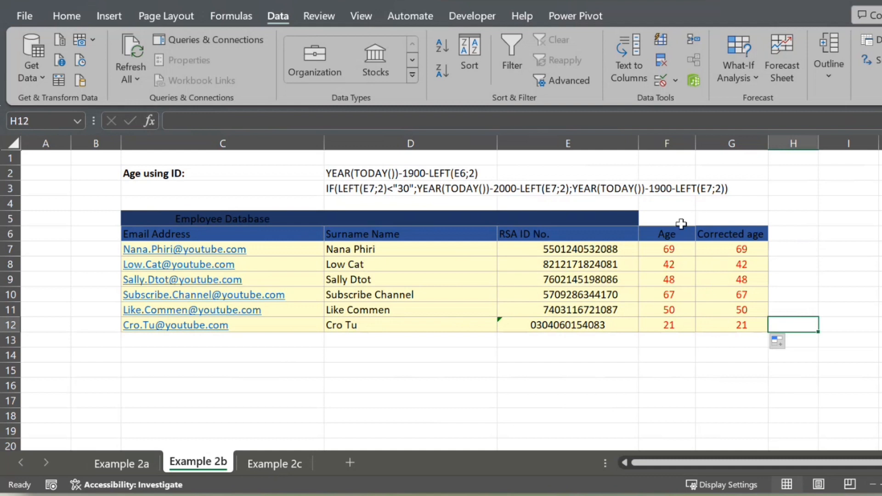
{"action": "left_click", "coordinate": [716, 247]}
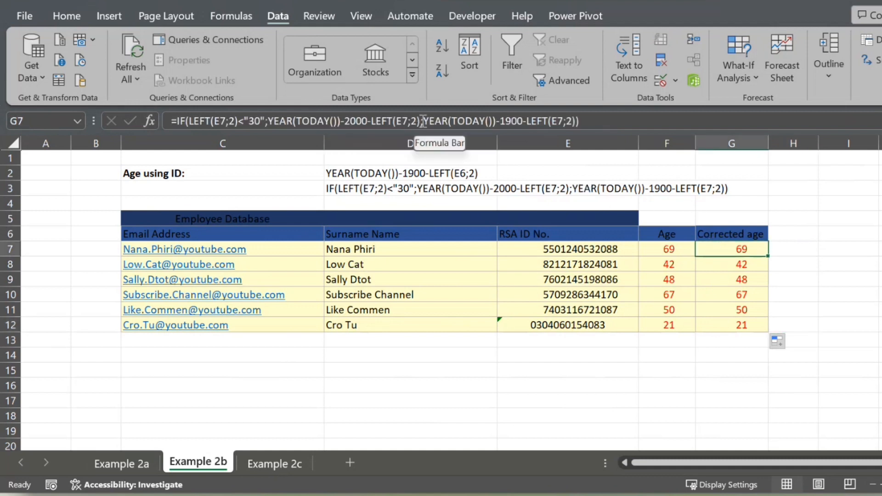
{"action": "left_click_drag", "start_coordinate": [419, 121], "coordinate": [596, 120]}
{"action": "key", "text": "Return"}
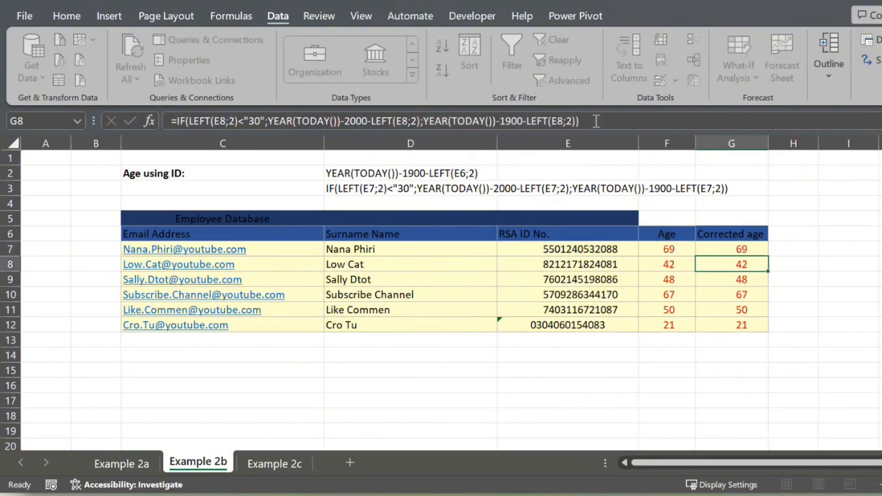
On the Example 2c sheet, set the font colour of the Surname Name entries in D9:D14 to red
{"action": "left_click", "coordinate": [262, 454]}
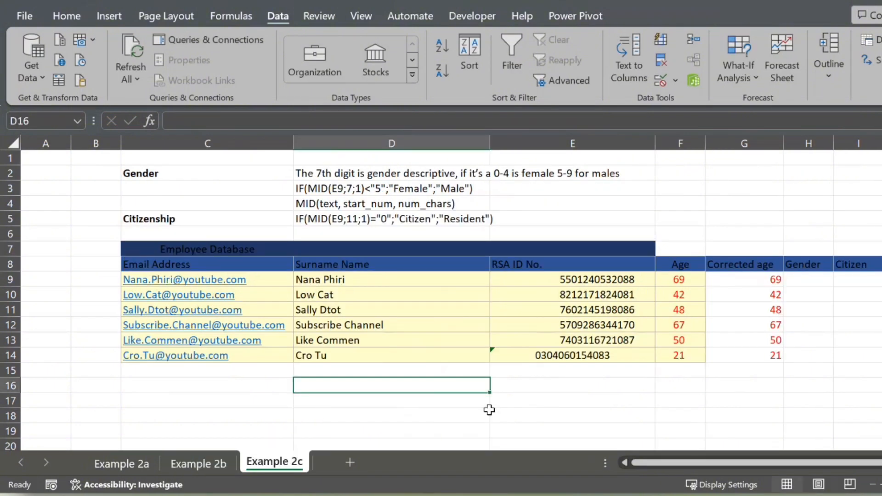
{"action": "left_click", "coordinate": [488, 411]}
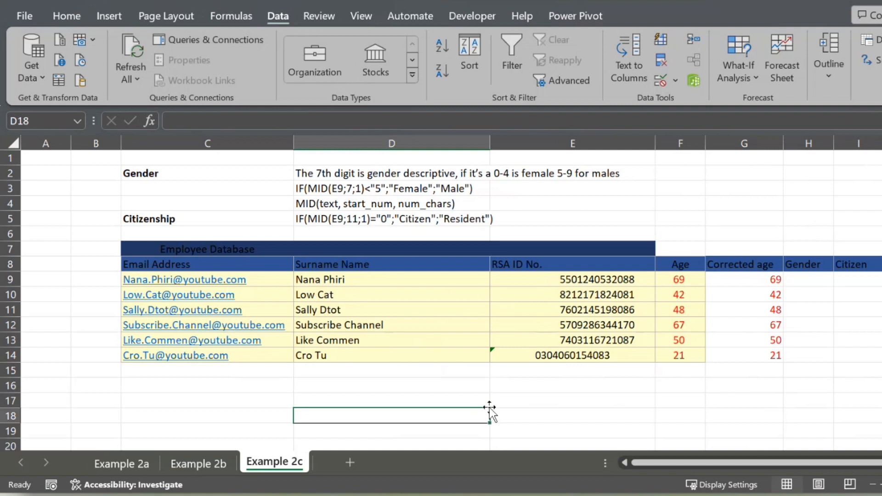
{"action": "left_click_drag", "start_coordinate": [427, 281], "coordinate": [426, 280]}
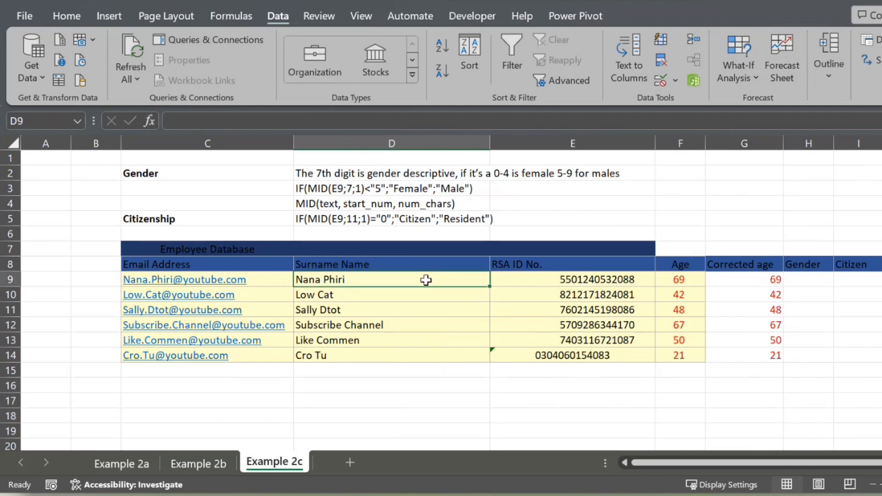
{"action": "left_click_drag", "start_coordinate": [425, 280], "coordinate": [425, 355]}
{"action": "left_click", "coordinate": [66, 16]}
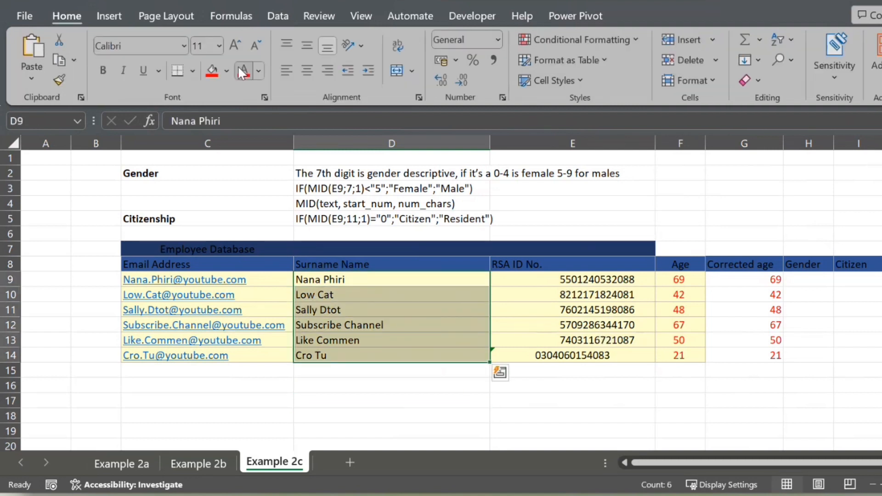
{"action": "left_click", "coordinate": [242, 71]}
{"action": "left_click", "coordinate": [619, 366]}
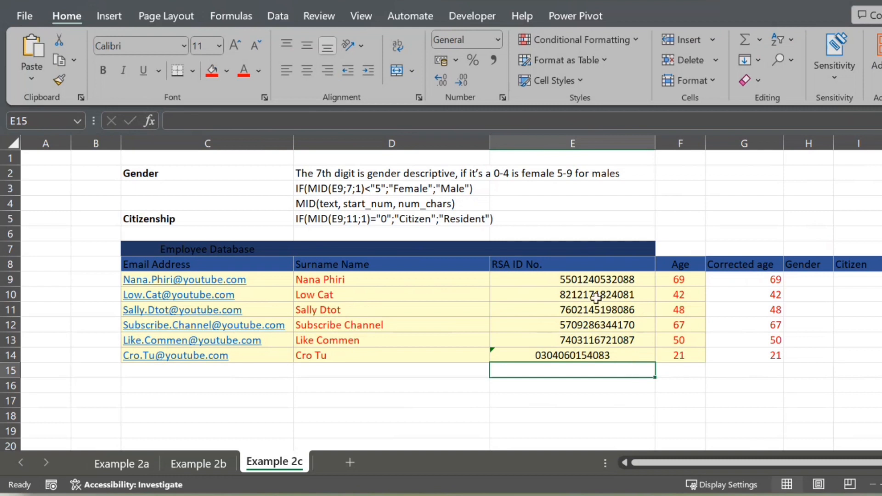
Examine the Age and Corrected age formulas in row 9 and the gender rule and sample formula in D2:D3
{"action": "left_click", "coordinate": [673, 281]}
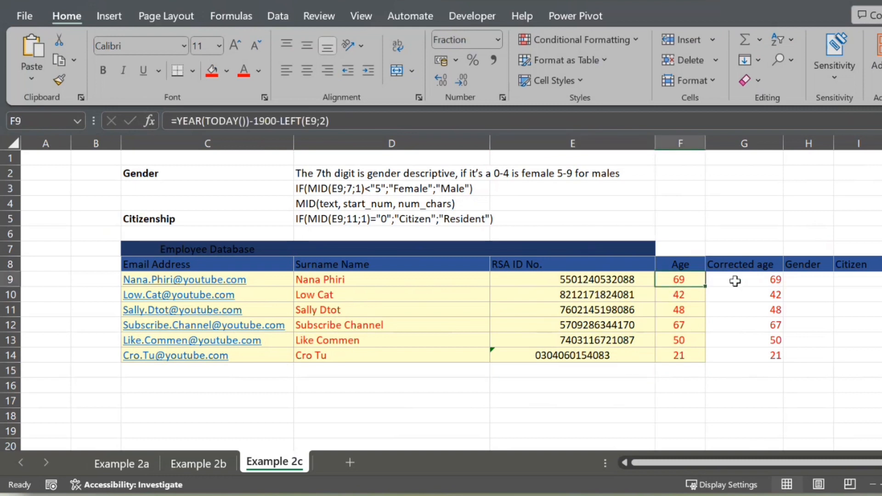
{"action": "left_click", "coordinate": [736, 281]}
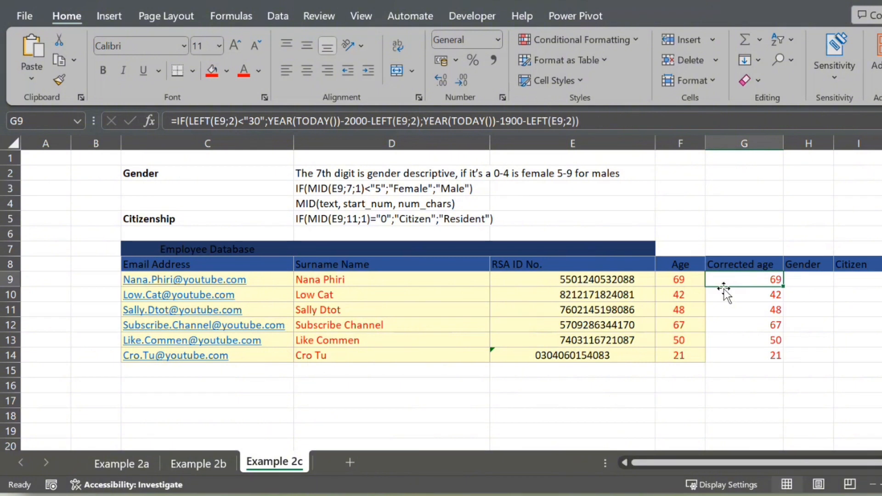
{"action": "left_click", "coordinate": [794, 277]}
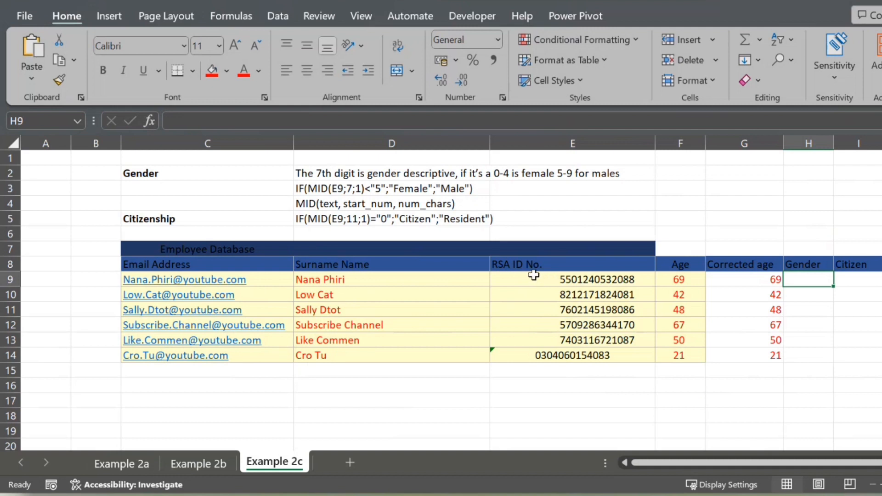
{"action": "left_click", "coordinate": [343, 172]}
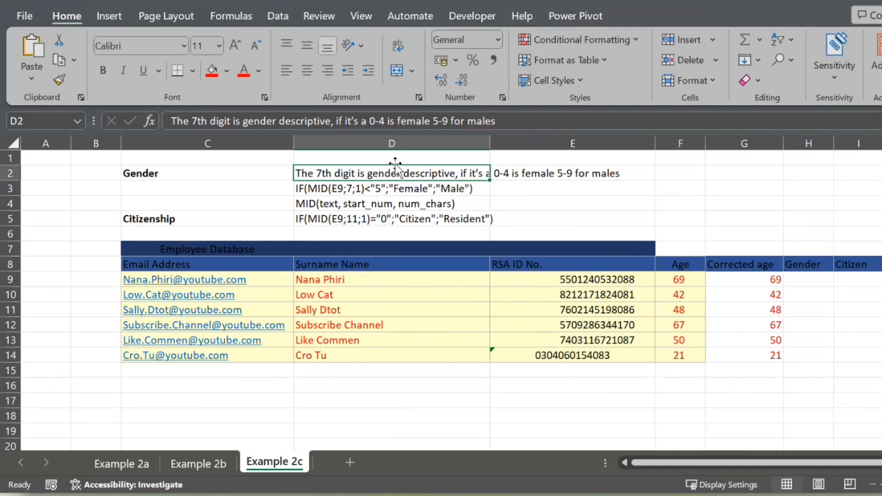
{"action": "left_click", "coordinate": [673, 184]}
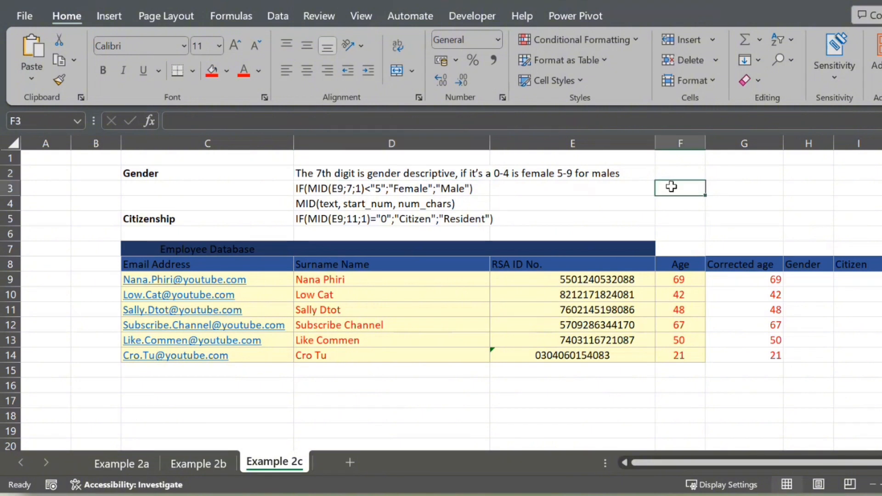
{"action": "left_click", "coordinate": [321, 189]}
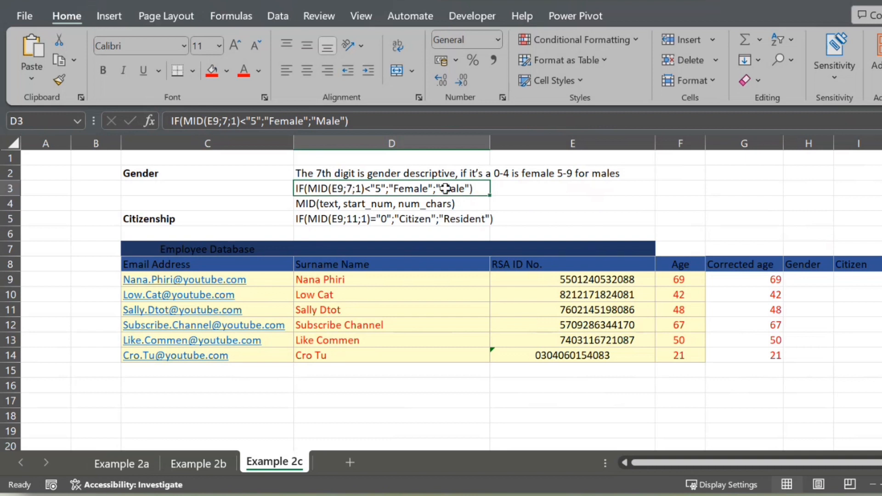
Start the Gender formula in H9 with the logical test =IF(MID(E9;7;1)<"5";
{"action": "left_click", "coordinate": [808, 281]}
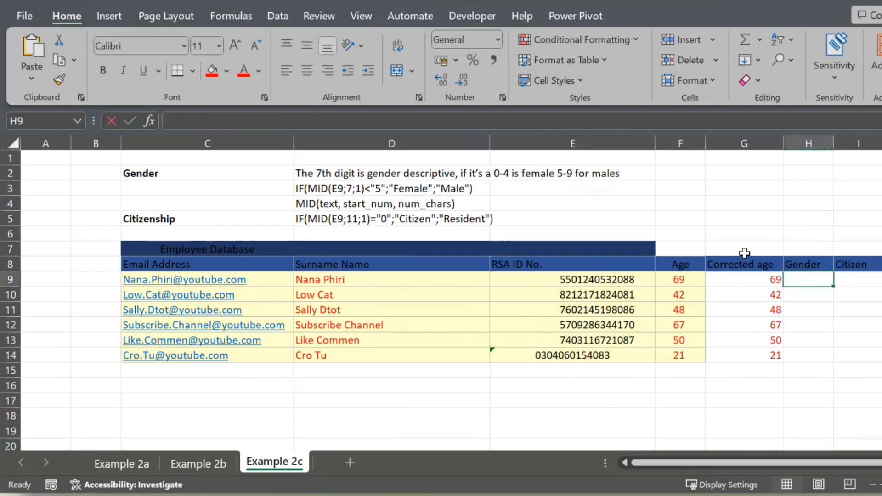
{"action": "type", "text": "=IF(MID"}
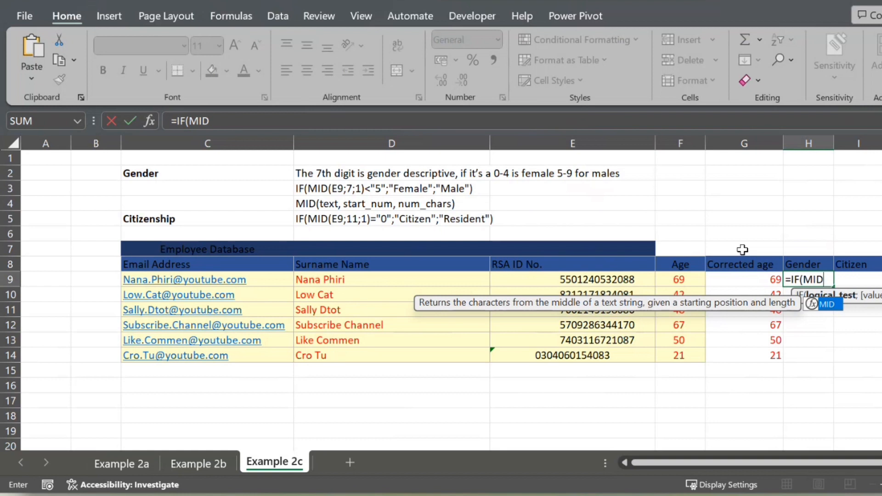
{"action": "type", "text": "("}
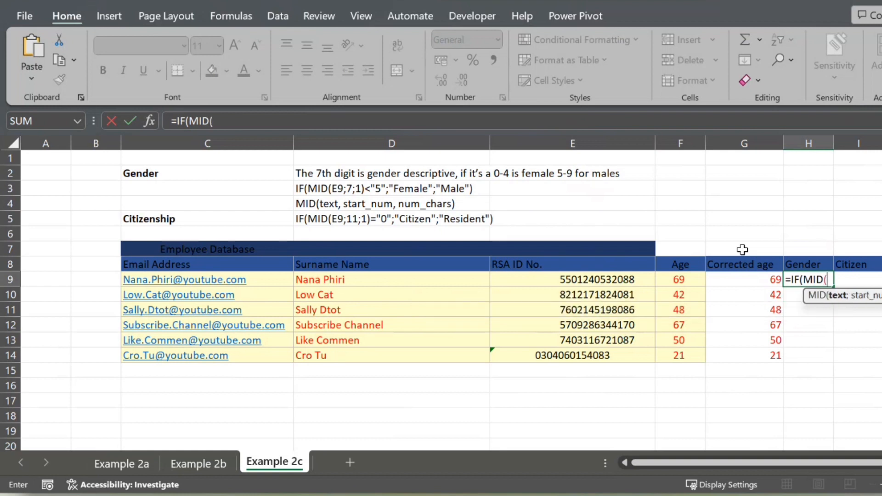
{"action": "left_click", "coordinate": [533, 285]}
{"action": "type", "text": ";"}
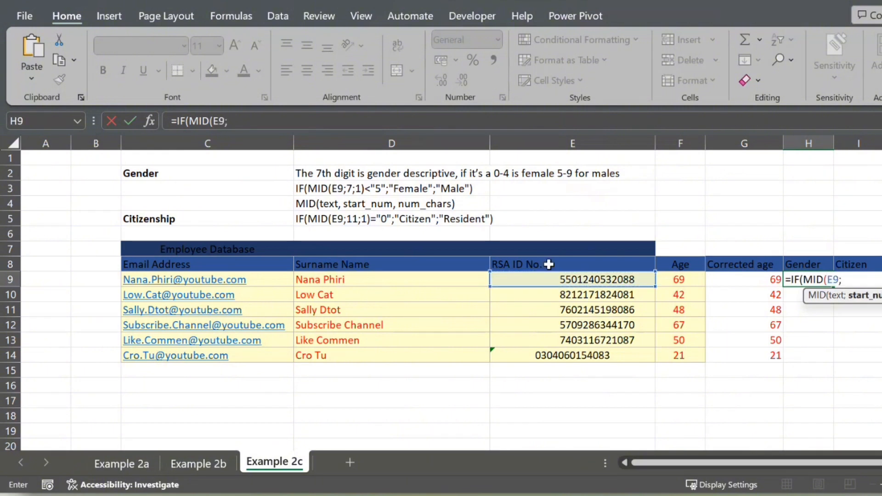
{"action": "type", "text": "7;1"}
{"action": "type", "text": ")<"}
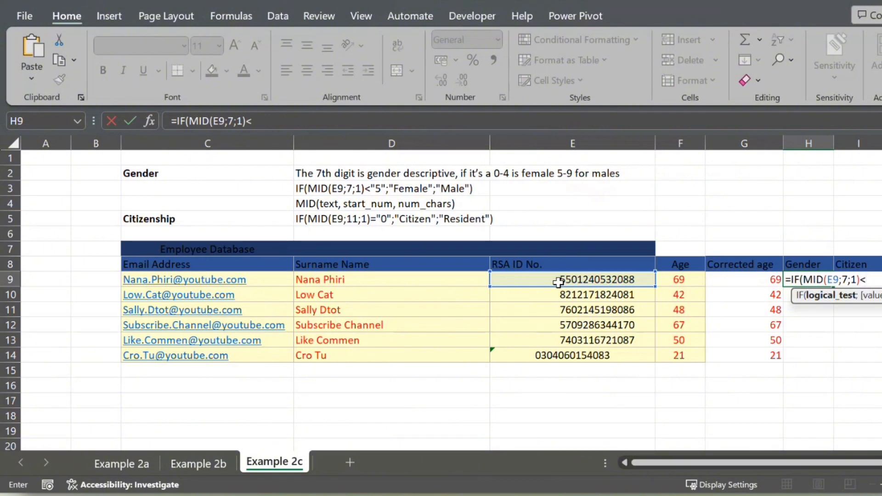
{"action": "type", "text": "\"5\";"}
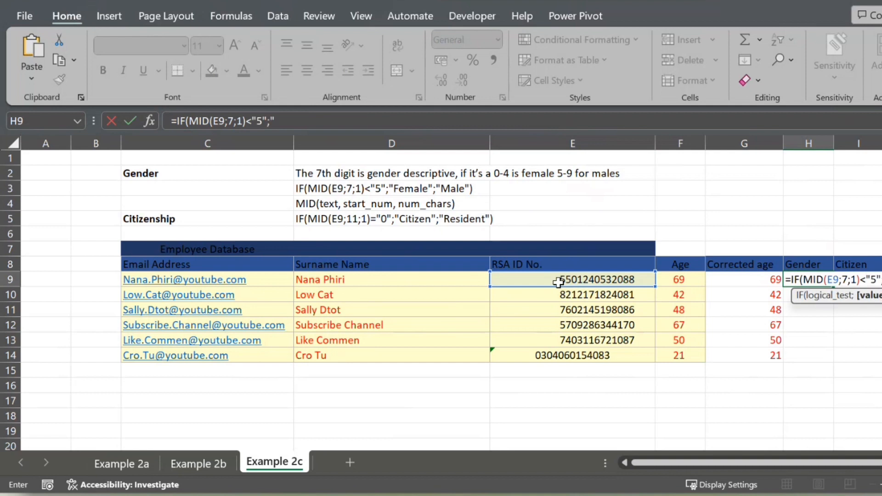
{"action": "type", "text": "\"F"}
Complete the H9 formula with the results "Female";"Male") and enter it
{"action": "key", "text": "Caps_Lock"}
{"action": "type", "text": "Fe"}
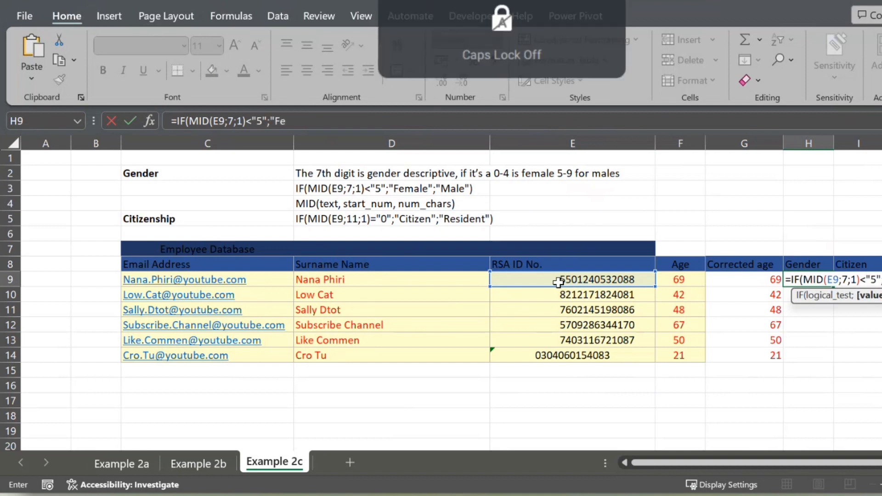
{"action": "type", "text": "male\";\""}
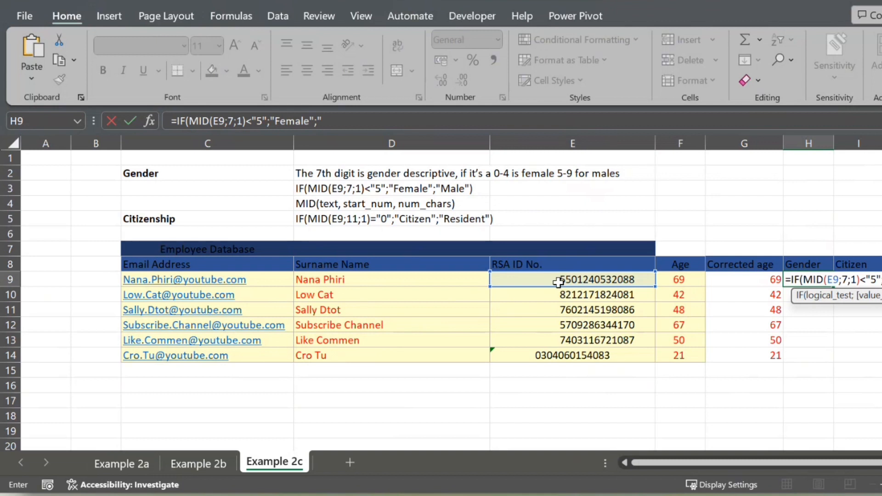
{"action": "key", "text": "Caps_Lock"}
{"action": "type", "text": "M"}
{"action": "key", "text": "Caps_Lock"}
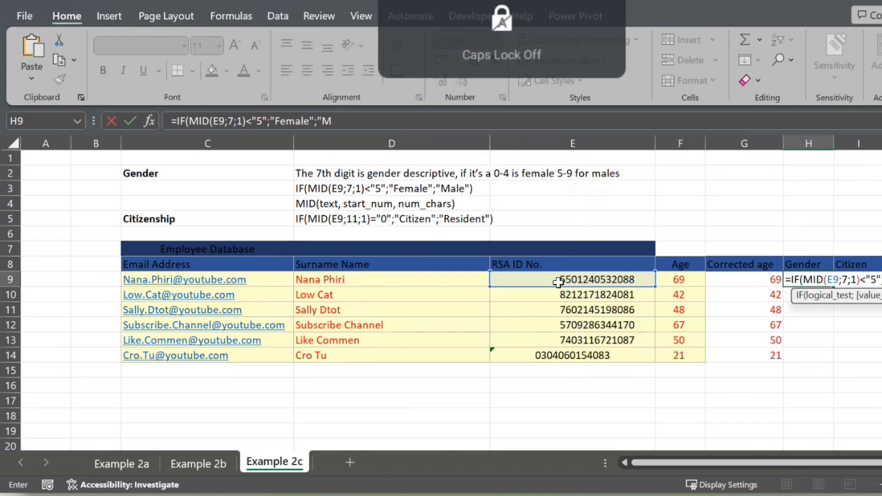
{"action": "type", "text": "ale\""}
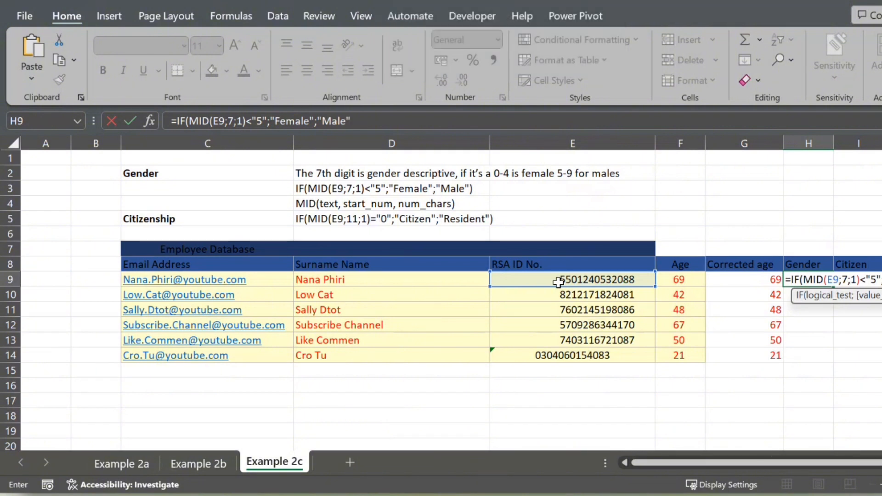
{"action": "type", "text": ")"}
{"action": "key", "text": "Return"}
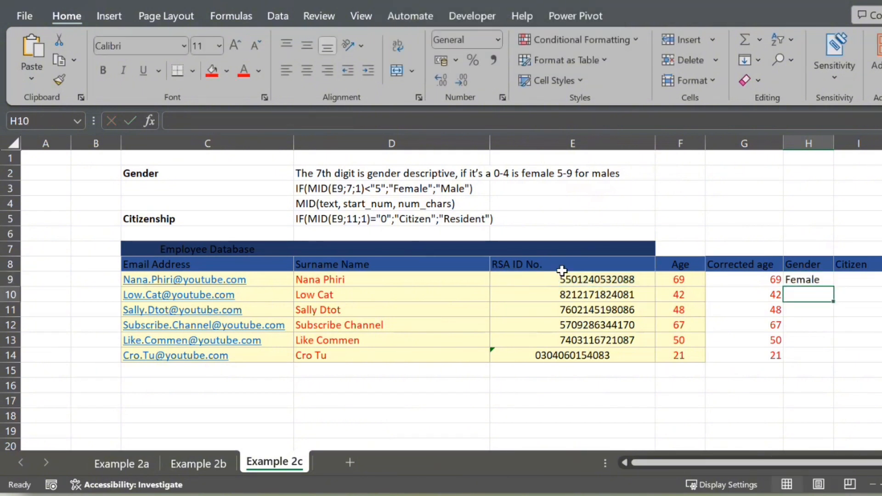
Fill the Gender formula from H9 down to H14
{"action": "left_click", "coordinate": [797, 279]}
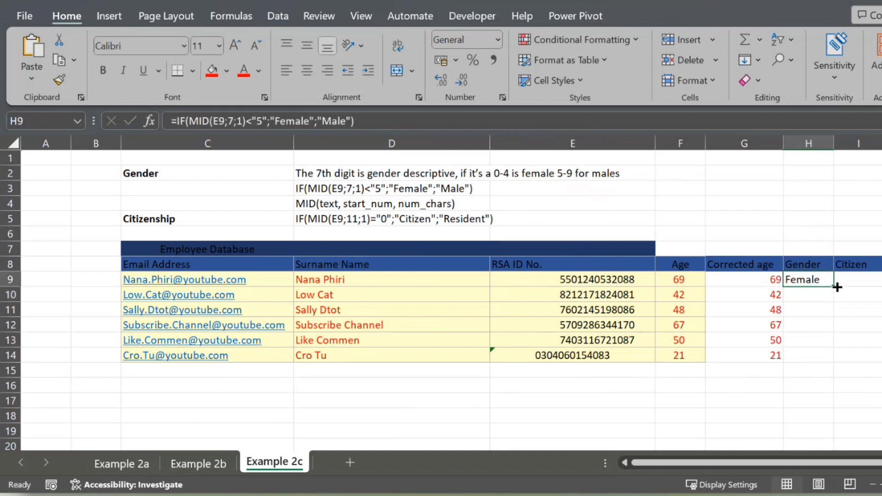
{"action": "left_click_drag", "start_coordinate": [833, 286], "coordinate": [836, 361]}
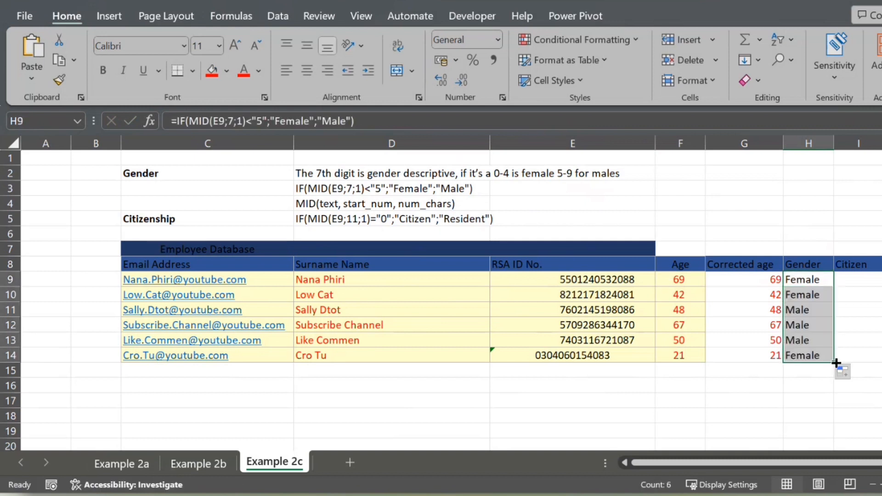
Start the Citizen formula in I9 with =IF(MID(E9;11;1) to extract the ID number's 11th digit
{"action": "left_click", "coordinate": [860, 284]}
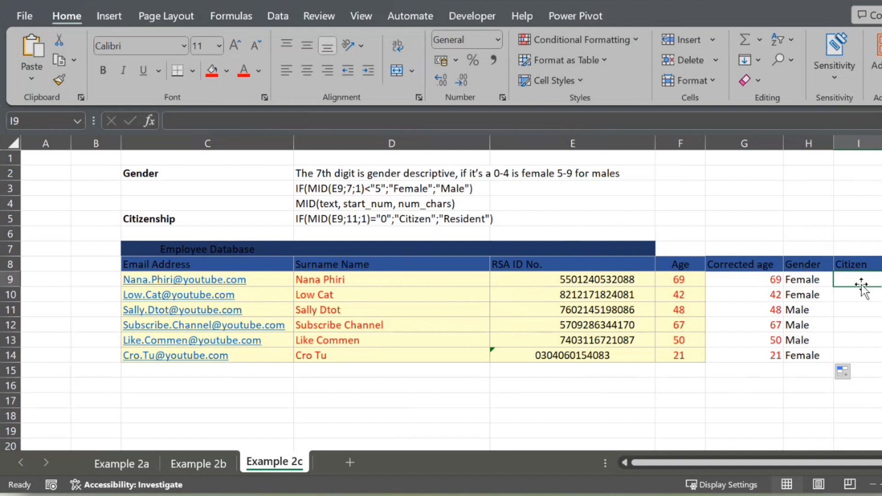
{"action": "type", "text": "="}
{"action": "key", "text": "Caps_Lock"}
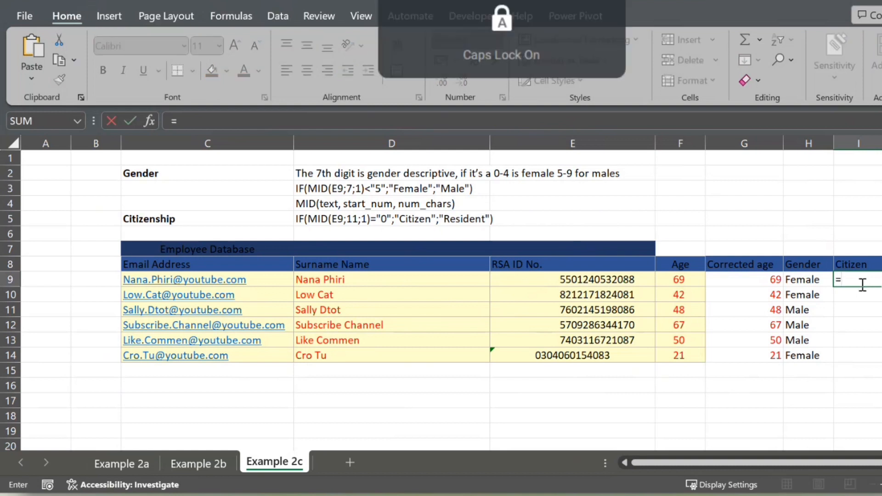
{"action": "type", "text": "IF(M"}
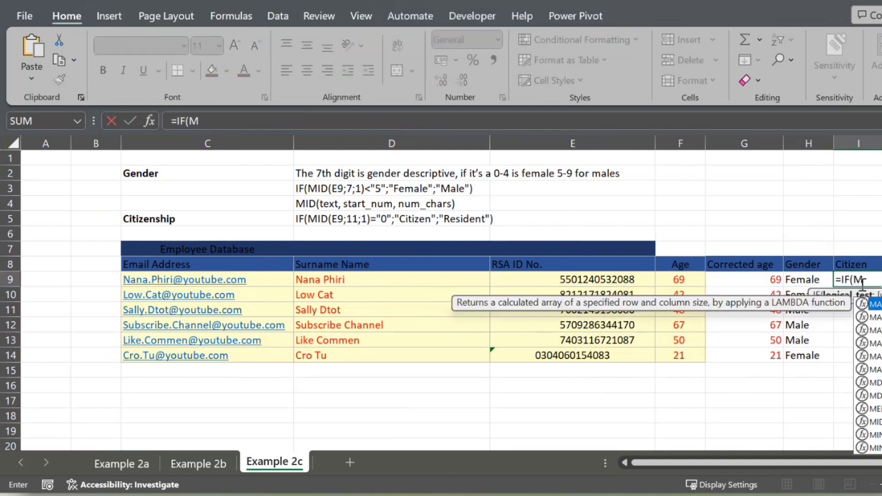
{"action": "type", "text": "ID("}
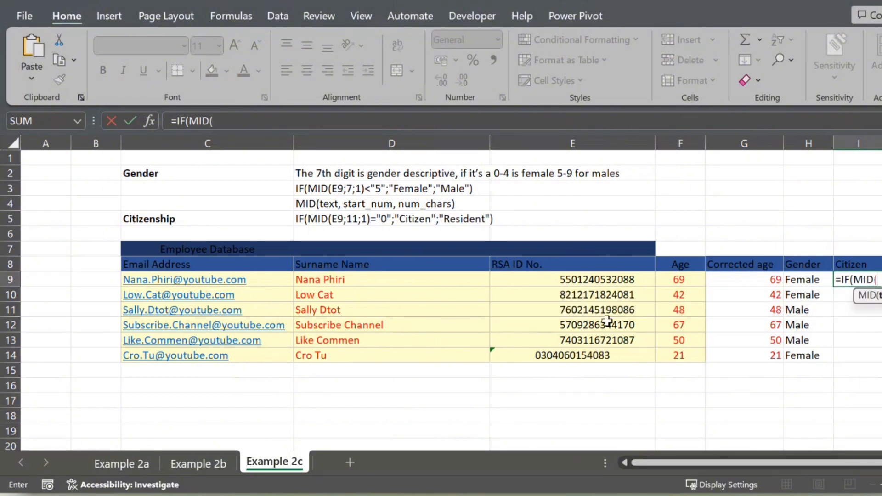
{"action": "left_click", "coordinate": [534, 280]}
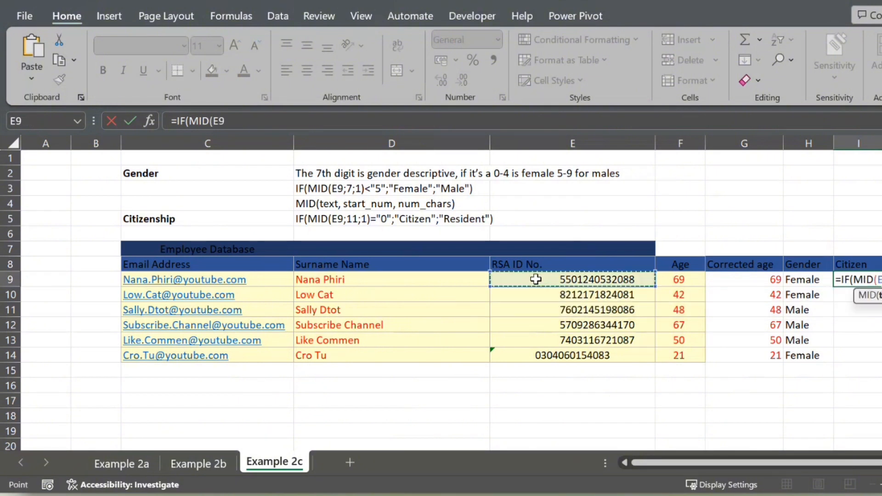
{"action": "type", "text": ";11;"}
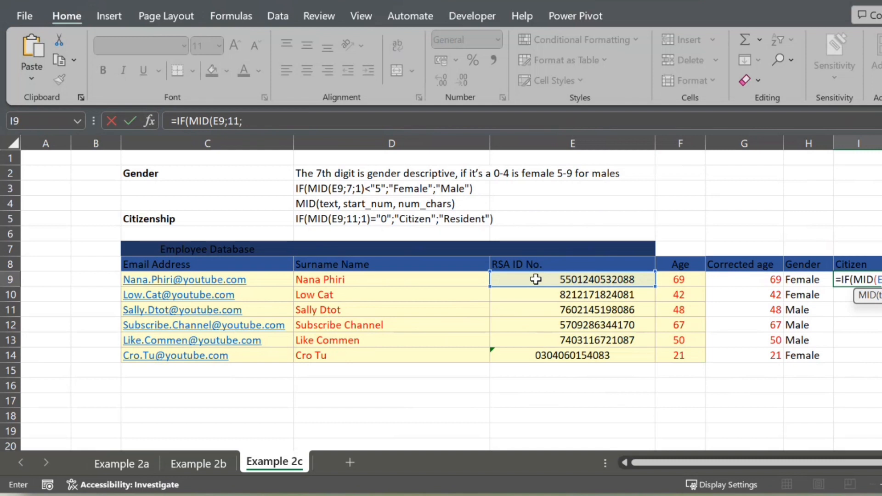
{"action": "type", "text": "1"}
{"action": "type", "text": ")"}
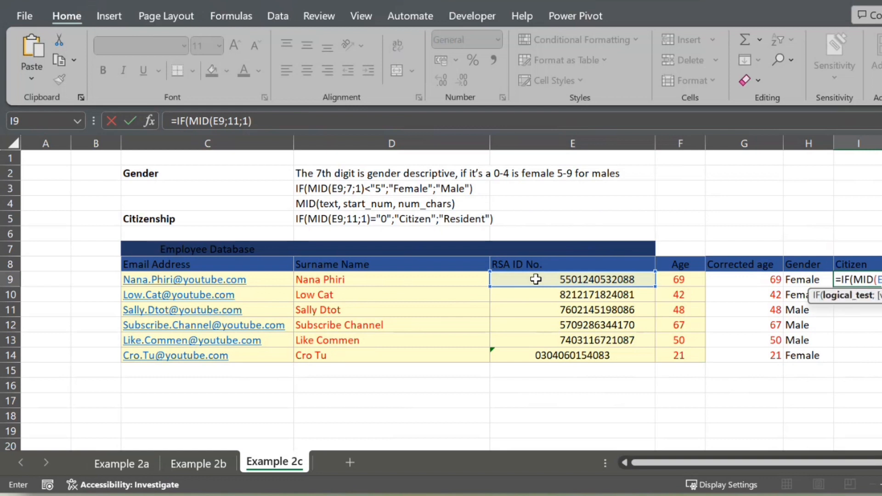
{"action": "type", "text": "=\"0\";C"}
Extend the I9 formula with the comparison ="0" and Citizen as the value if true
{"action": "key", "text": "Caps_Lock"}
{"action": "type", "text": "i"}
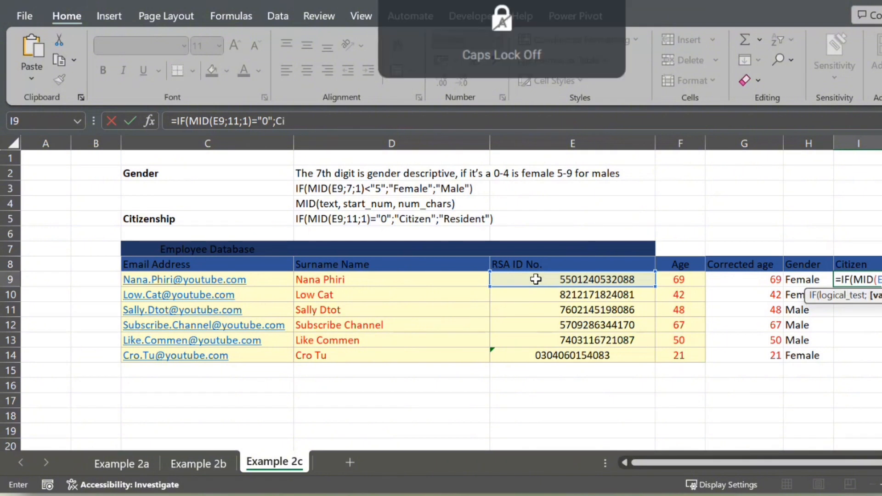
{"action": "type", "text": "tiz"}
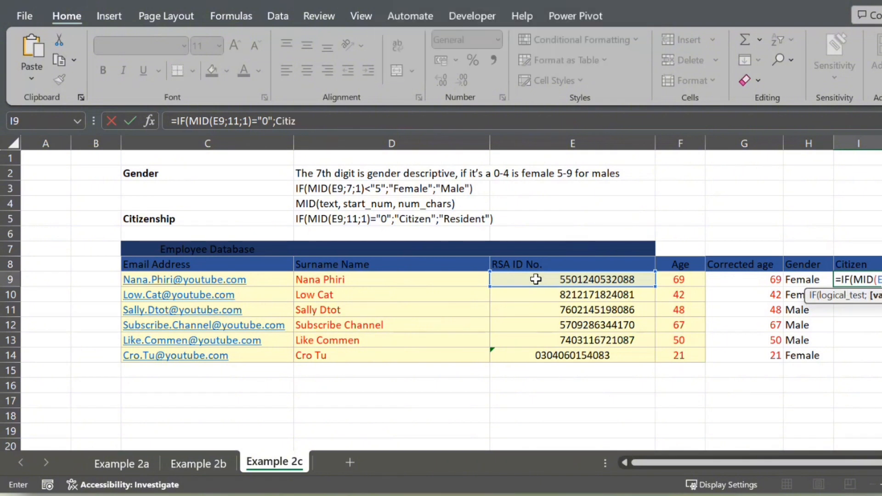
{"action": "type", "text": "en\";\""}
Complete the I9 formula with "Resident") as the value if false and try to enter it
{"action": "key", "text": "Caps_Lock"}
{"action": "type", "text": "R"}
{"action": "key", "text": "Caps_Lock"}
{"action": "type", "text": "e"}
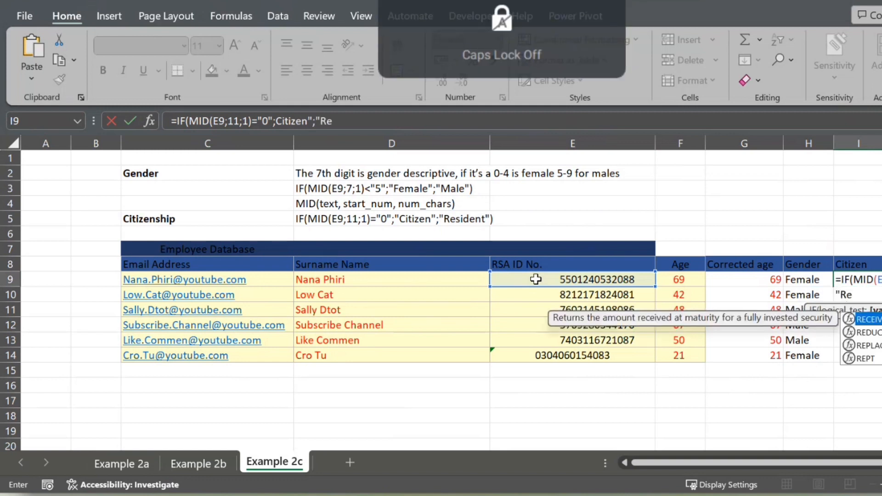
{"action": "type", "text": "sideny"}
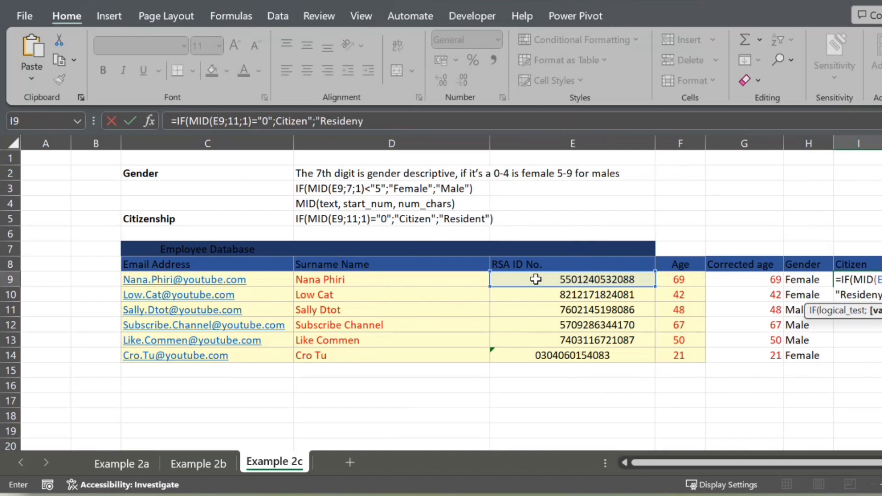
{"action": "key", "text": "BackSpace"}
{"action": "type", "text": "t\""}
{"action": "type", "text": ")"}
{"action": "key", "text": "Return"}
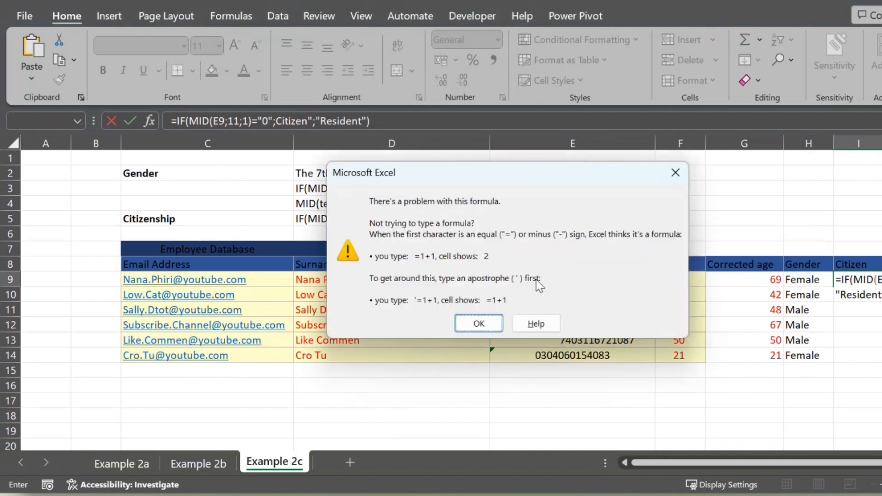
Add the missing opening quotation mark before Citizen in the I9 formula and enter it
{"action": "left_click", "coordinate": [497, 327]}
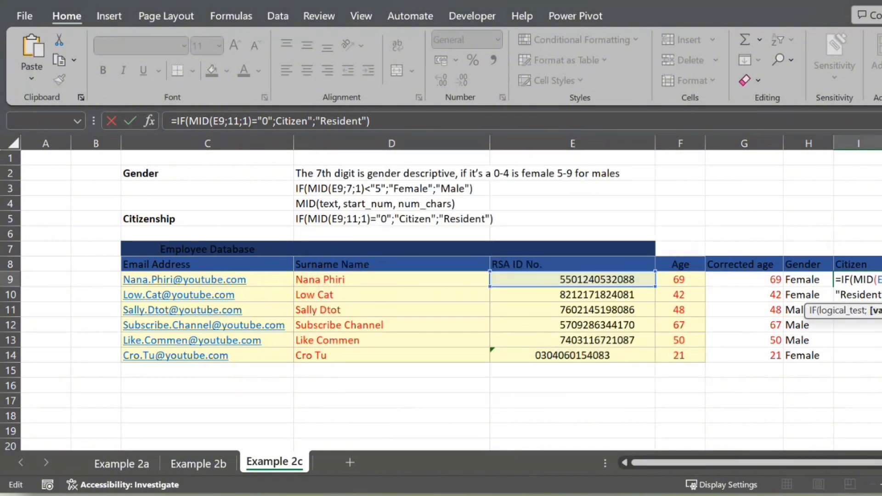
{"action": "type", "text": "\""}
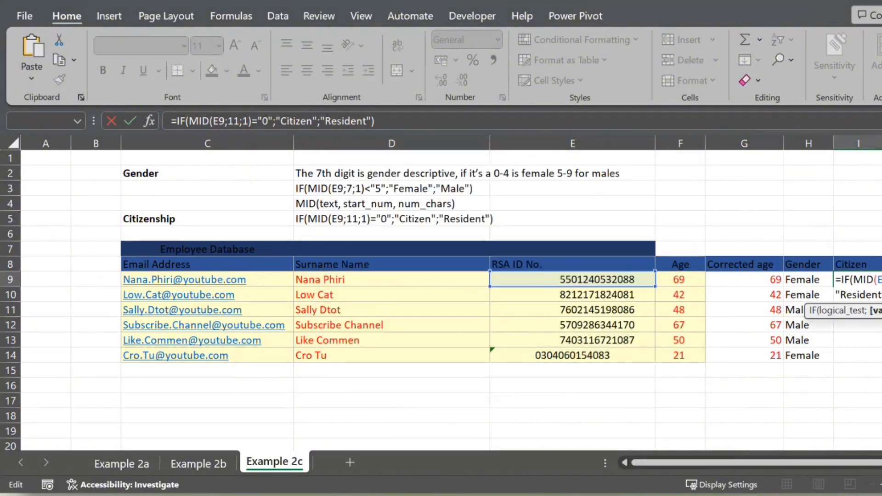
{"action": "key", "text": "Return"}
Fill the Citizen formula from I9 down to I14
{"action": "left_click", "coordinate": [875, 281]}
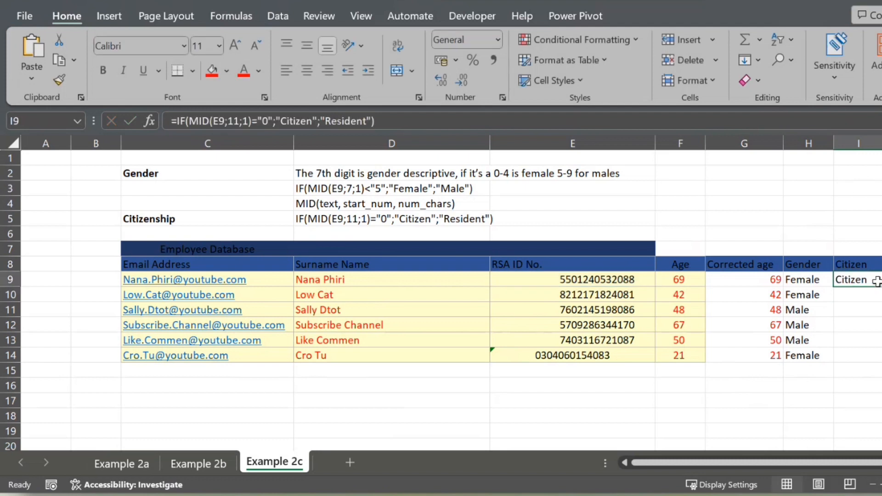
{"action": "left_click_drag", "start_coordinate": [881, 286], "coordinate": [880, 363]}
Check the RSA ID number in E12 and revisit the Example 2a and Example 2b sheets
{"action": "left_click", "coordinate": [592, 329]}
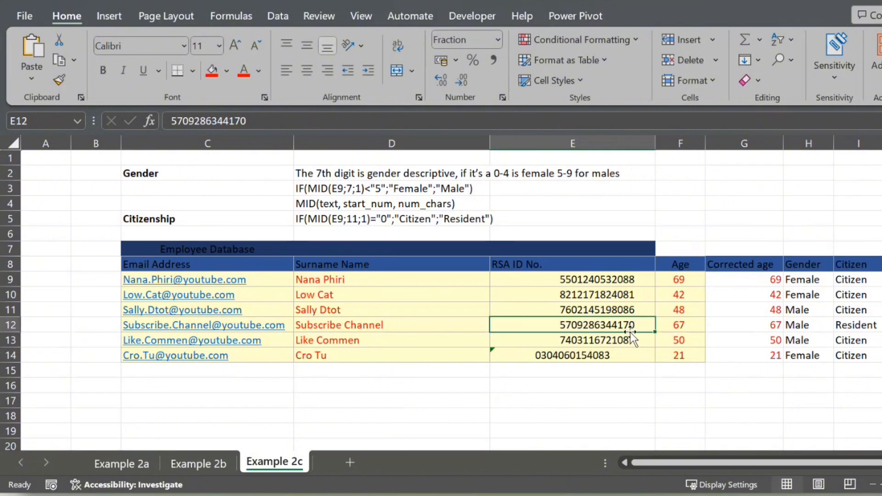
{"action": "left_click", "coordinate": [139, 461]}
{"action": "left_click", "coordinate": [187, 461]}
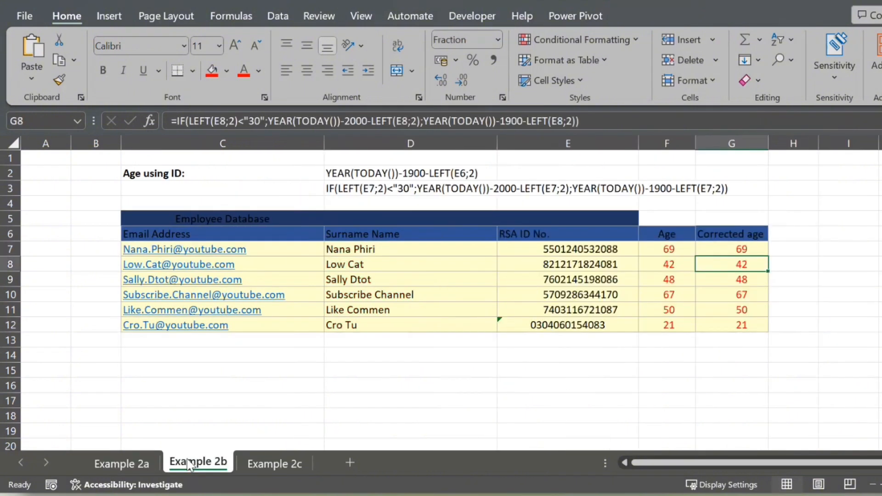